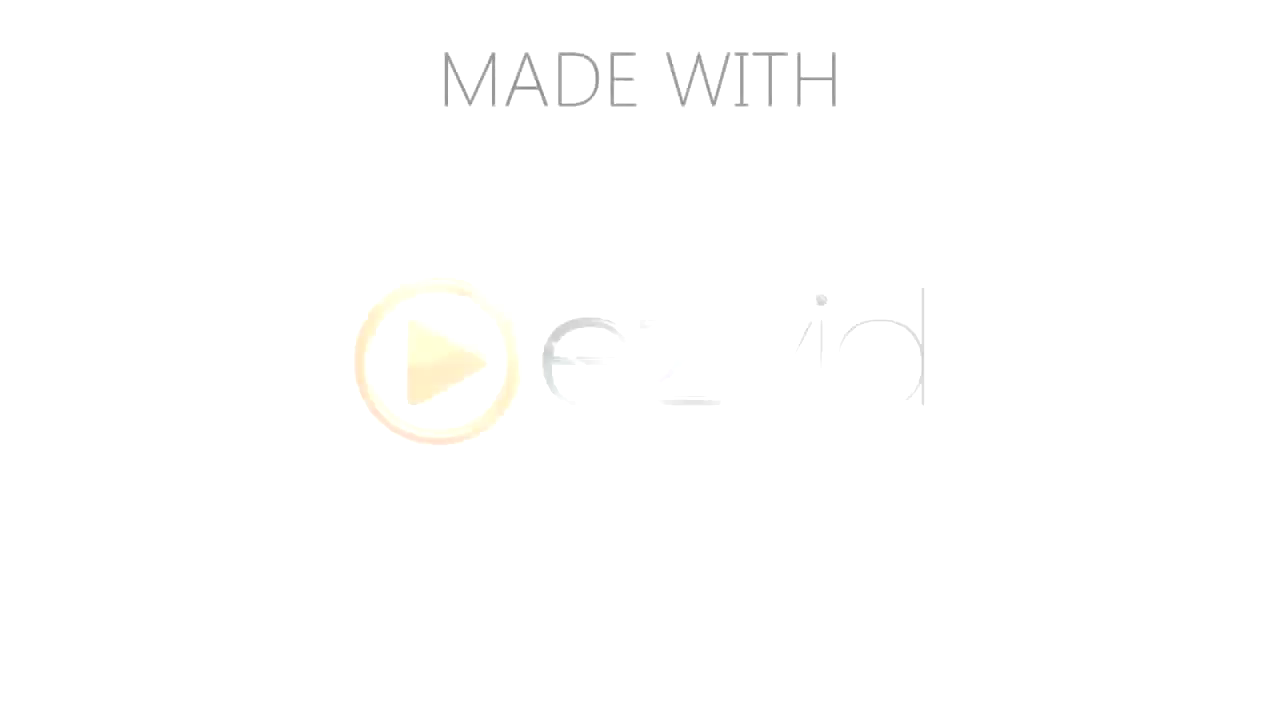
Bring up the Ezvid editor with a timeline of captured screen, game and web clips.
type("v")
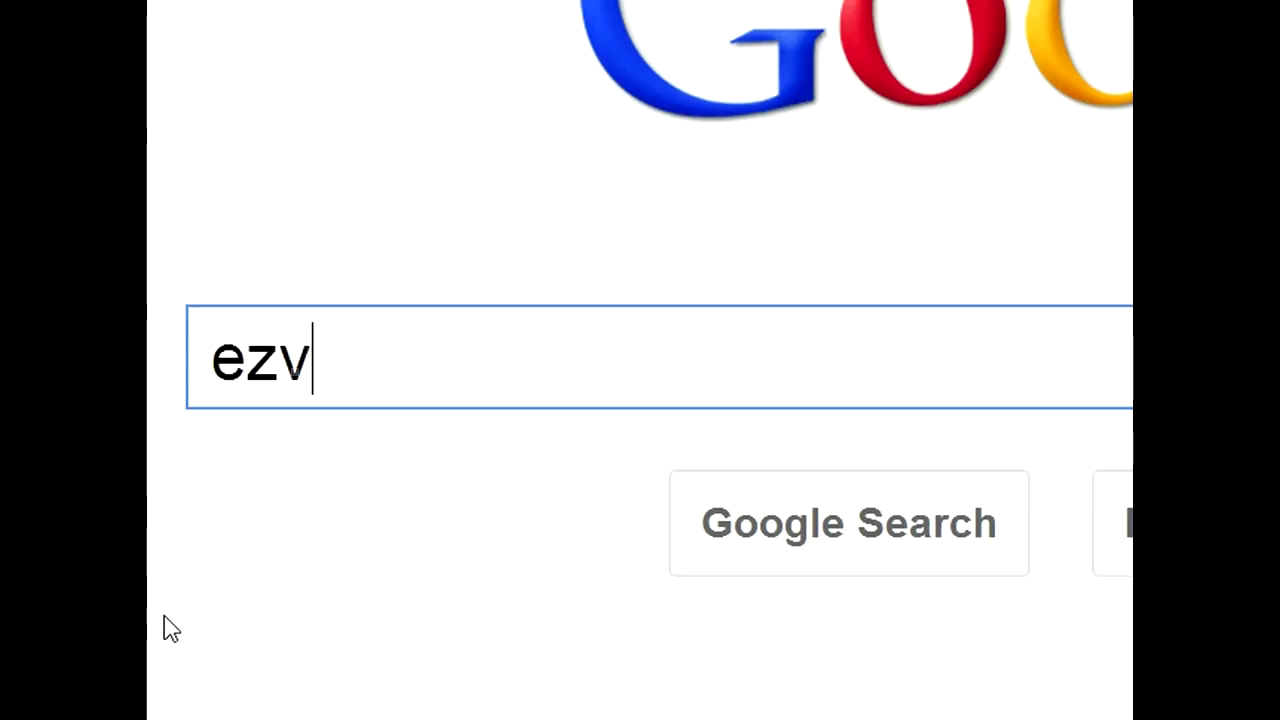
type("id.com")
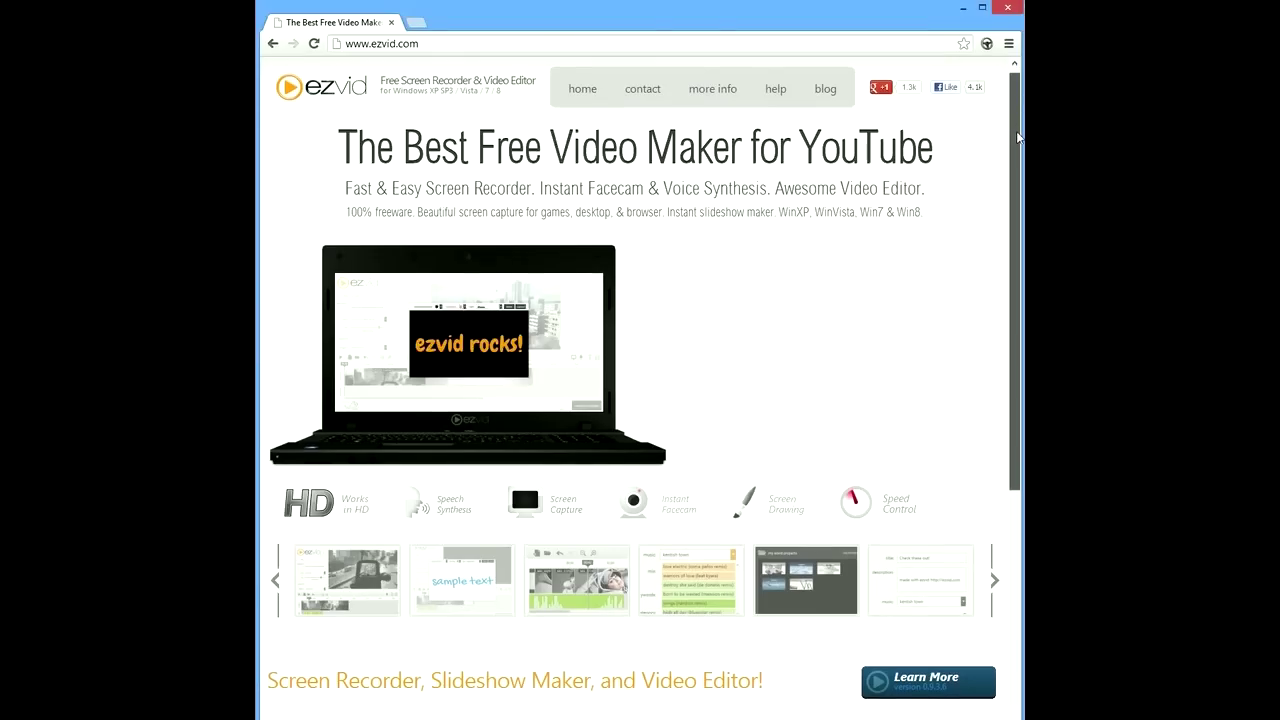
scroll(1018, 152, "down", 1)
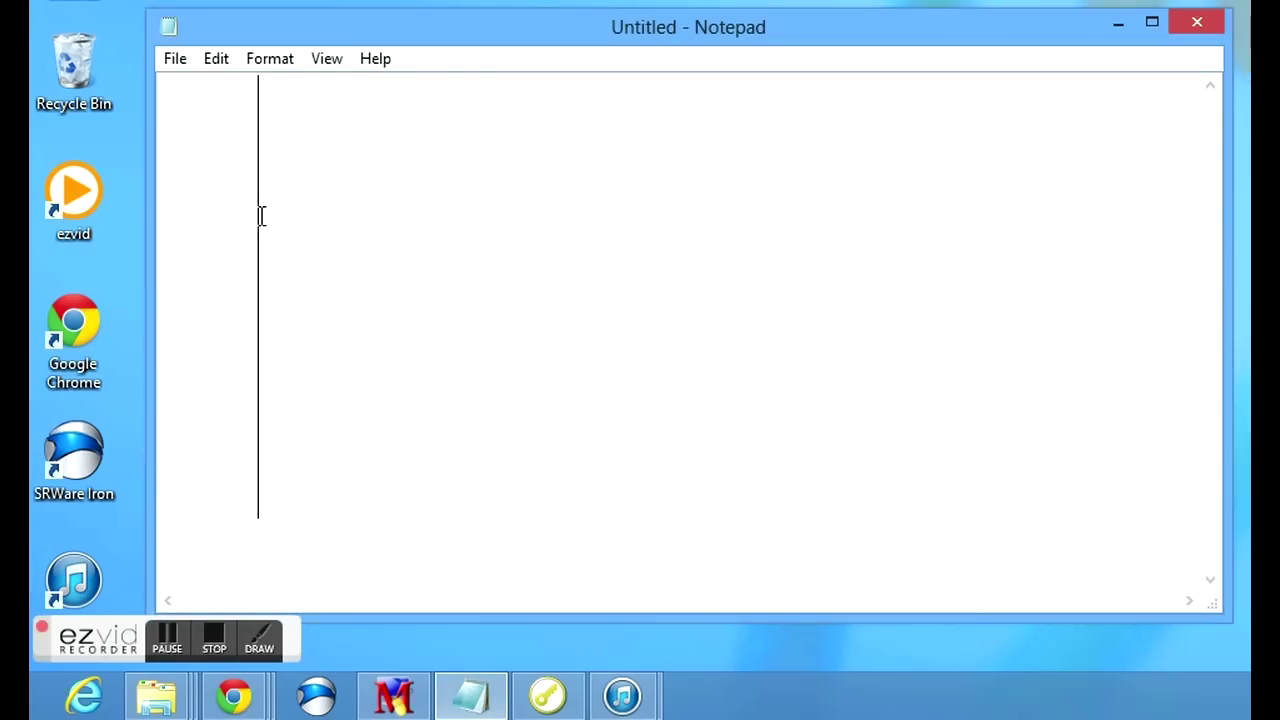
type("e")
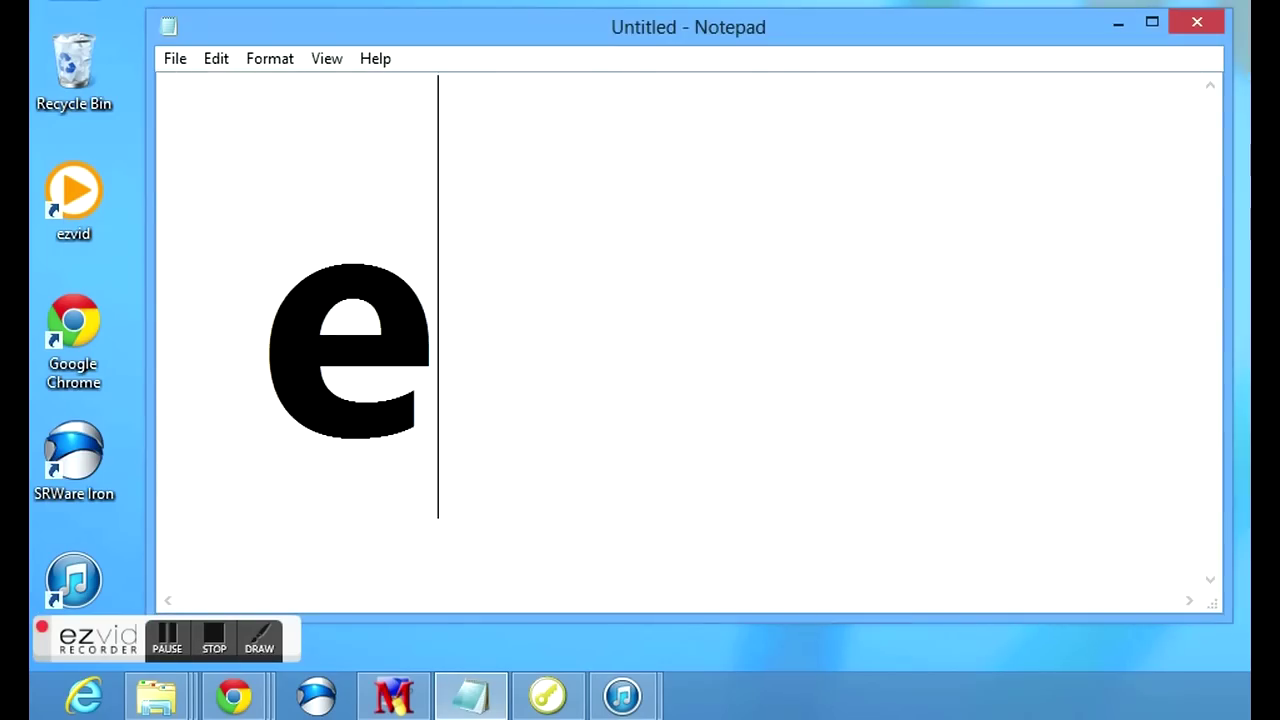
type("zvid")
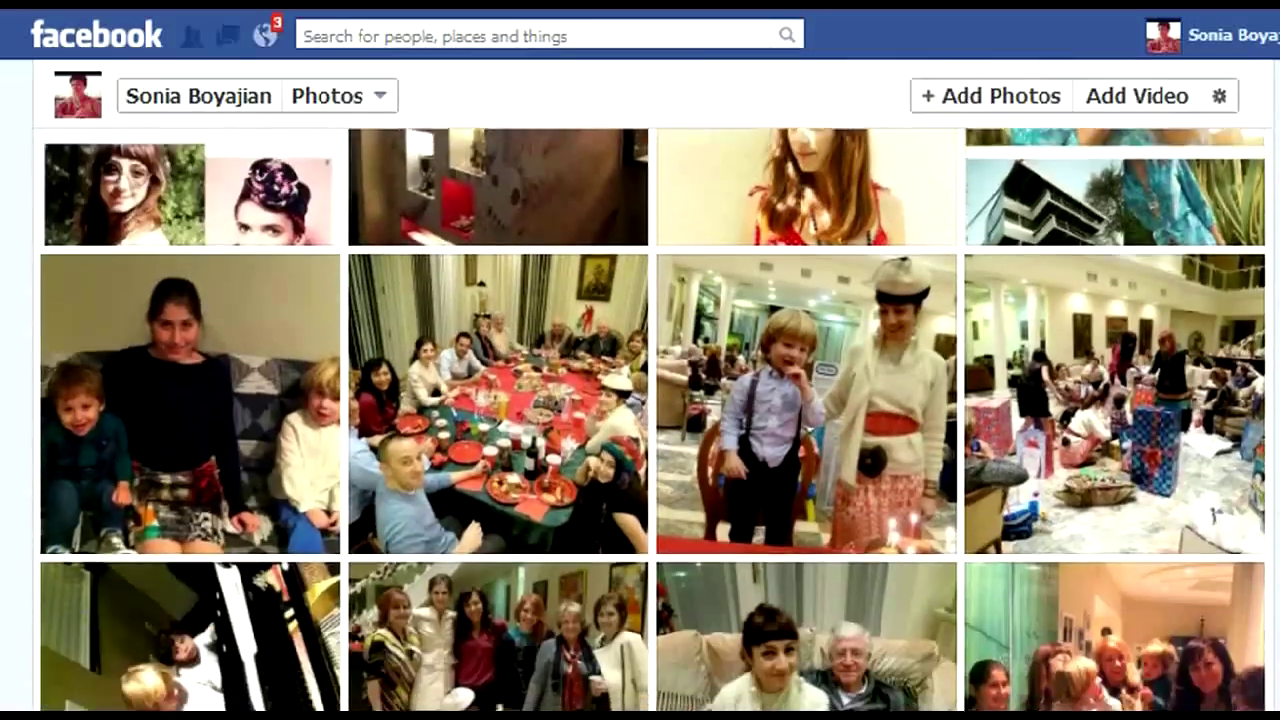
scroll(653, 419, "down", 3)
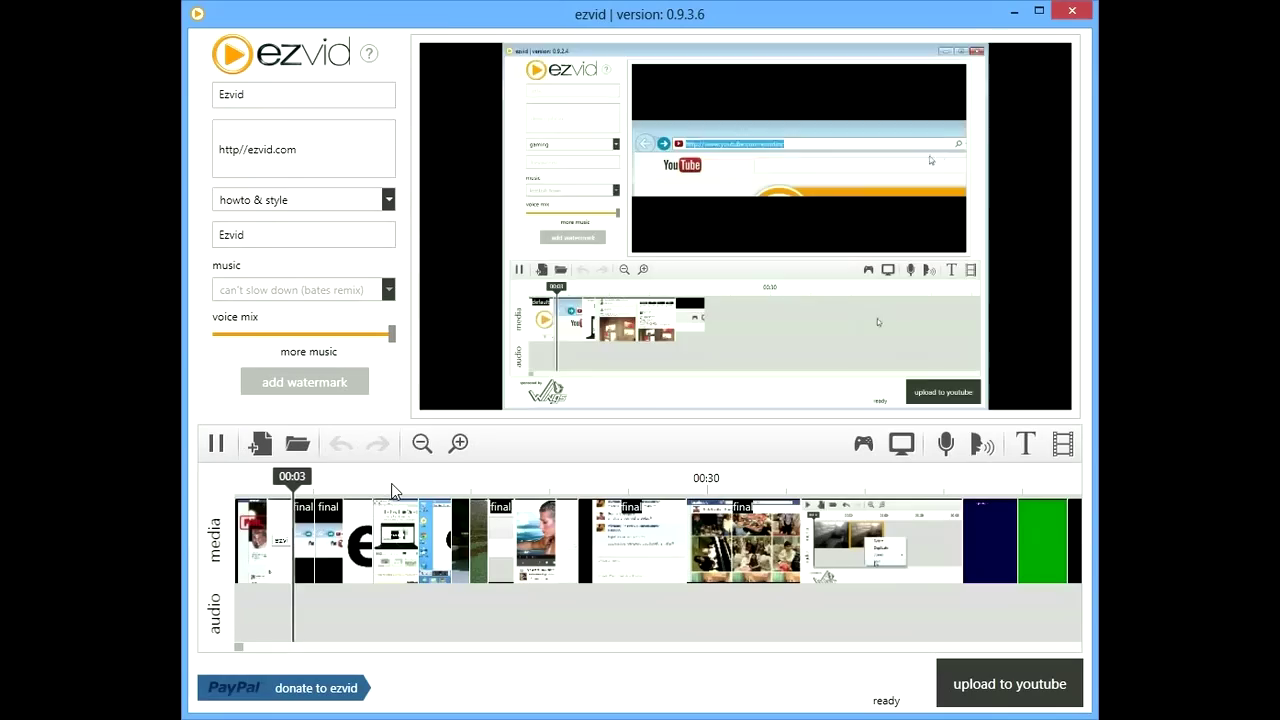
Zoom the timeline out, then in twice, and show a clip's Speed options.
left_click(422, 443)
left_click(459, 443)
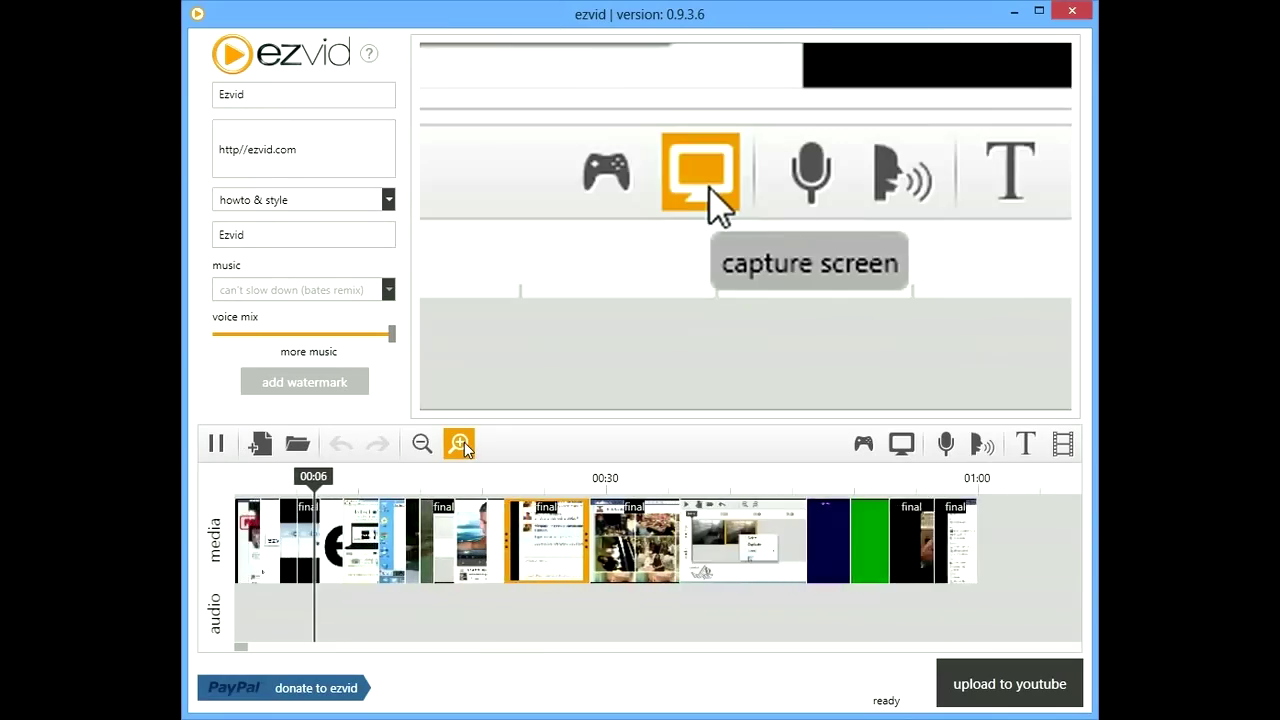
left_click(459, 443)
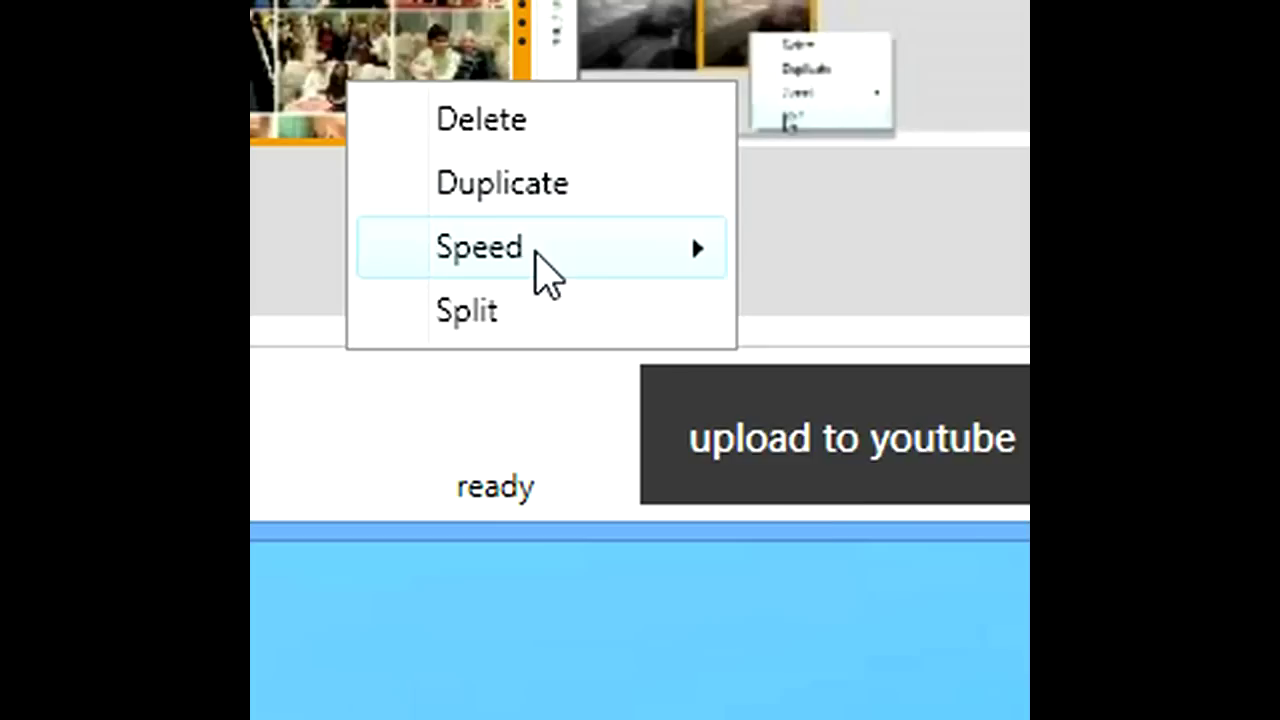
mouse_move(543, 271)
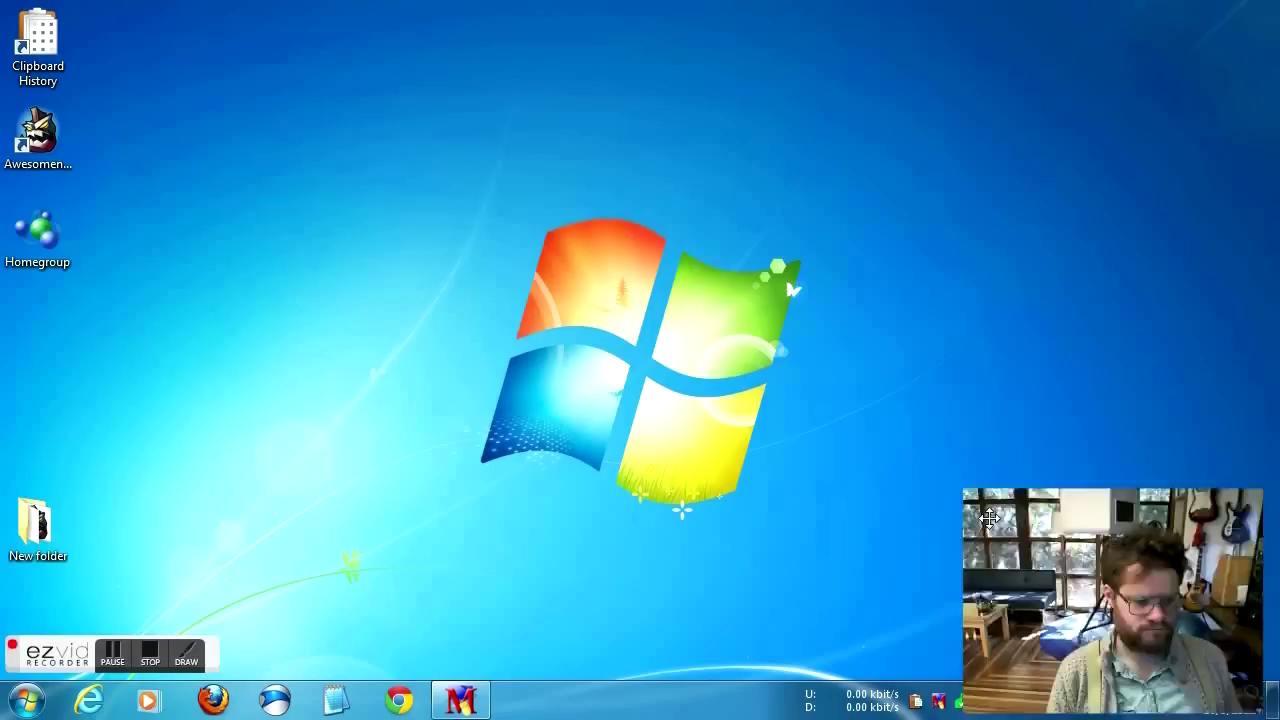
Drag the webcam facecam window from the bottom-right to the upper-left corner.
left_click_drag(1064, 556, 424, 220)
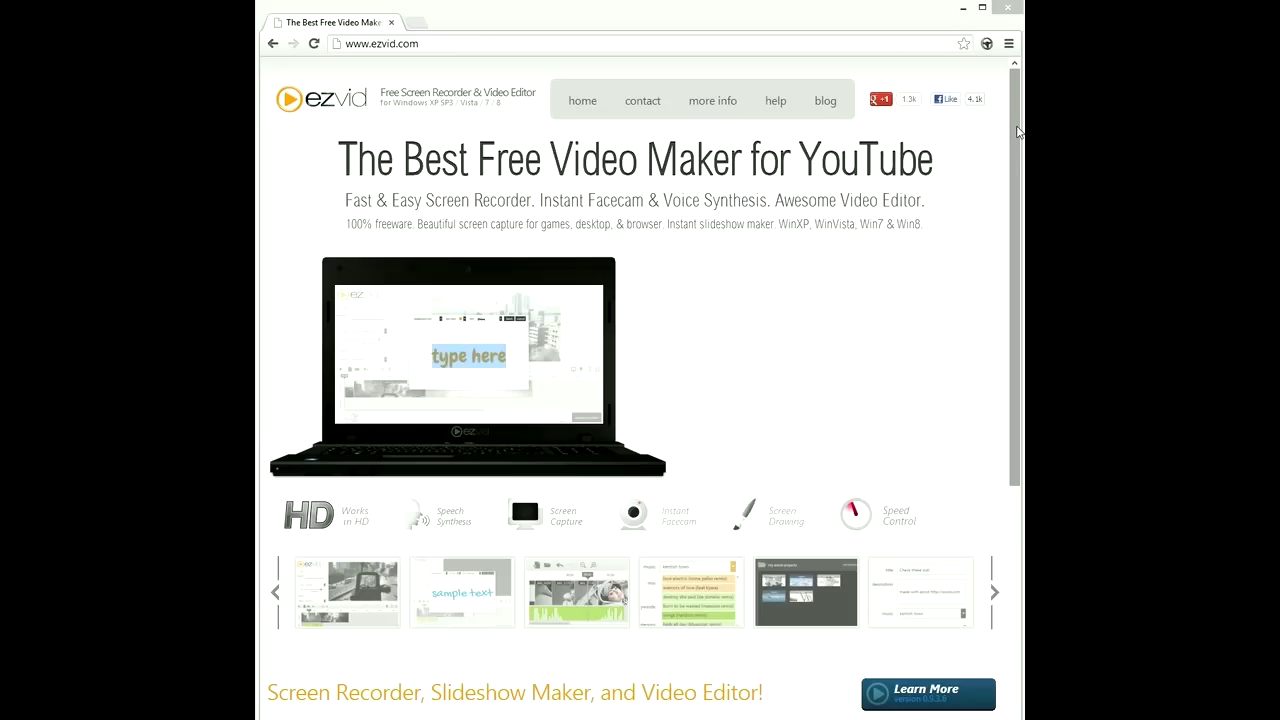
scroll(1017, 145, "down", 1)
scroll(1017, 145, "down", 1)
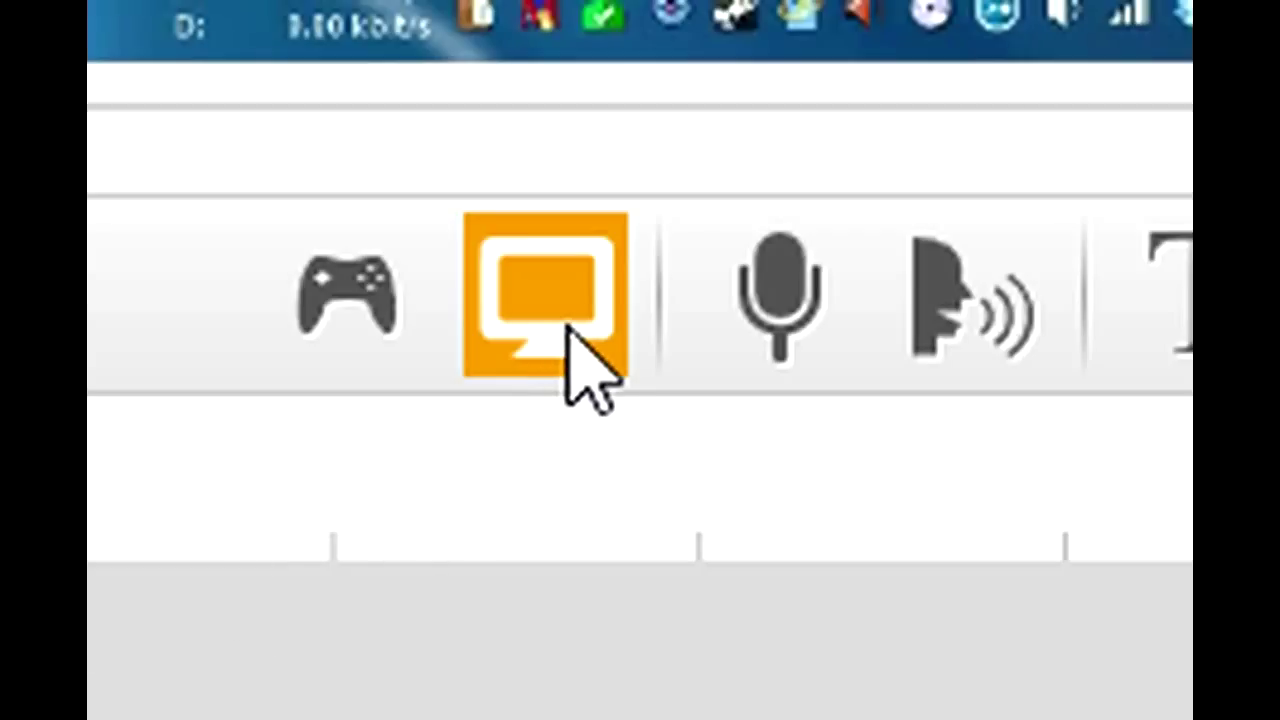
Start a screen capture and record browsing YouTube and scrolling the iTunes Store.
left_click(578, 330)
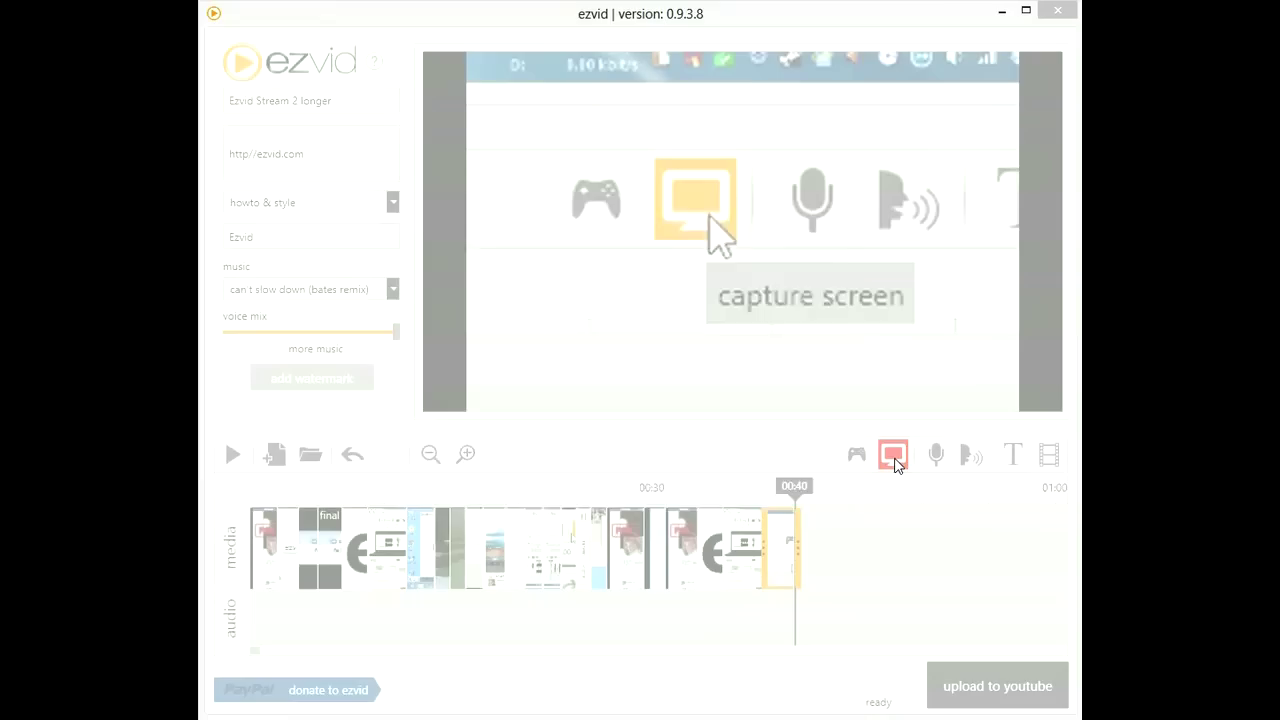
left_click(729, 491)
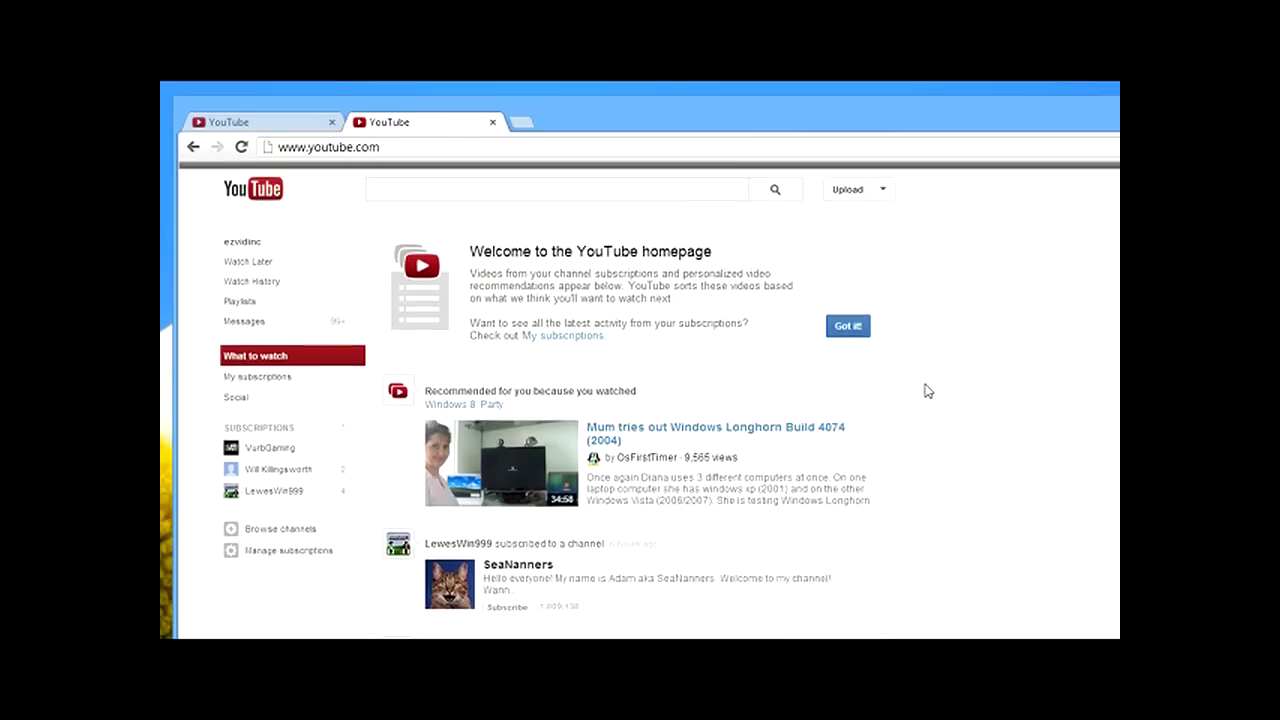
scroll(930, 375, "down", 2)
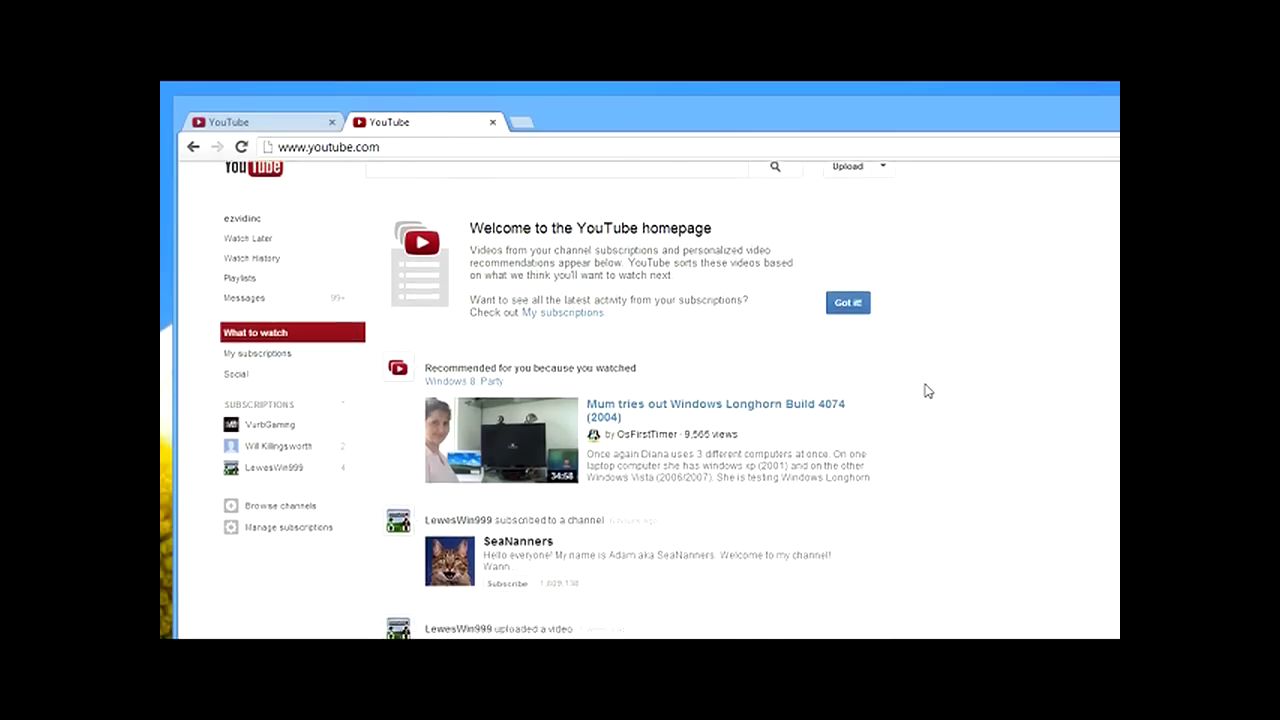
scroll(928, 390, "down", 5)
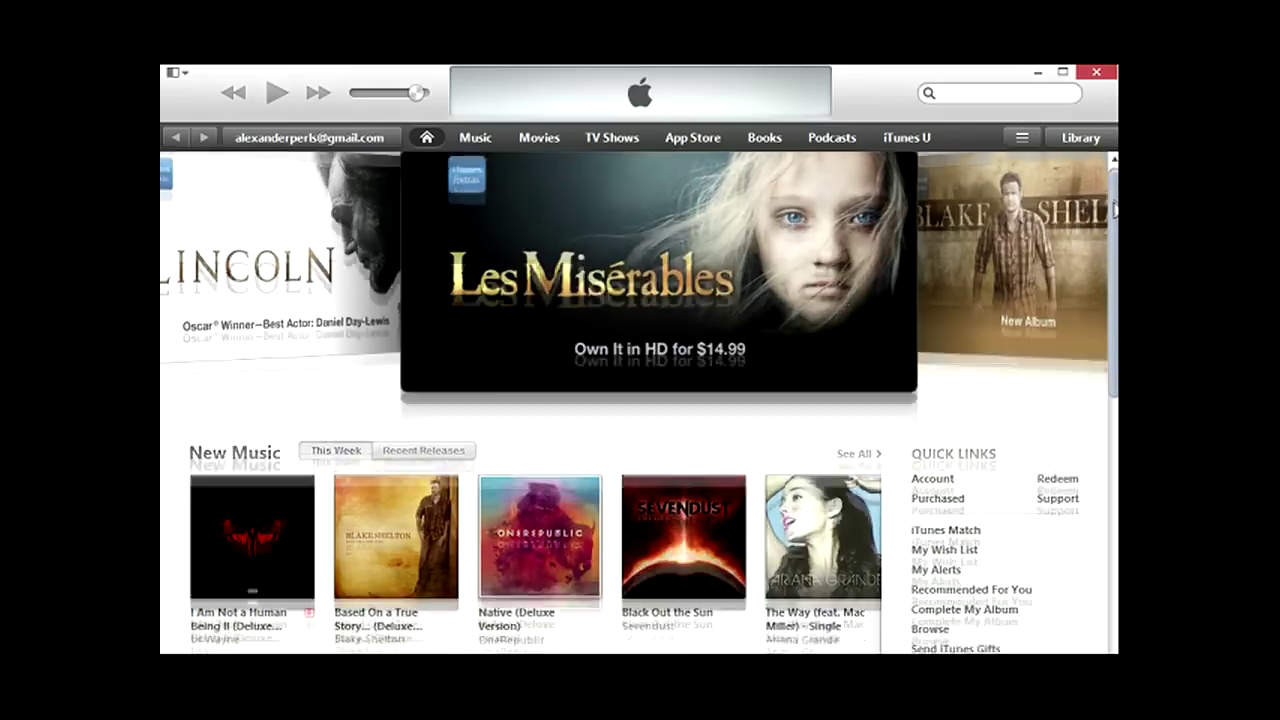
left_click_drag(1115, 218, 1114, 320)
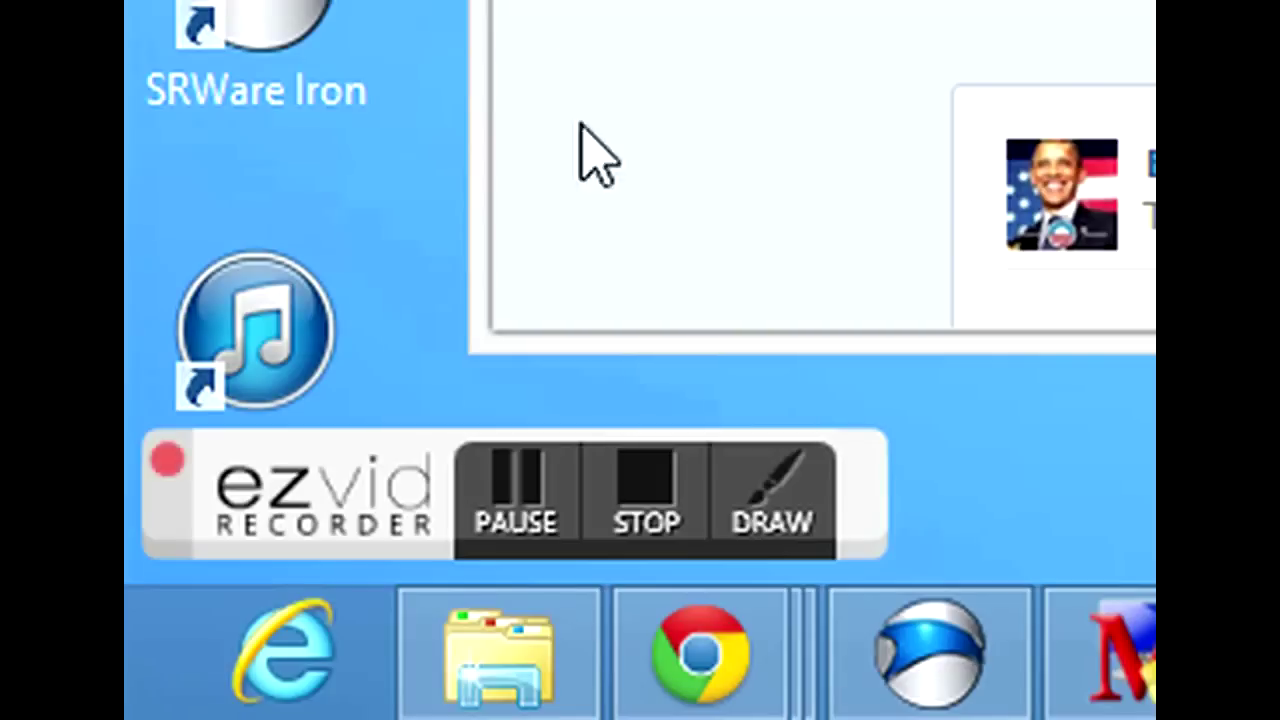
Pause and resume the recording, then bring up the DRAW tools to circle the page name.
left_click(543, 520)
left_click(516, 490)
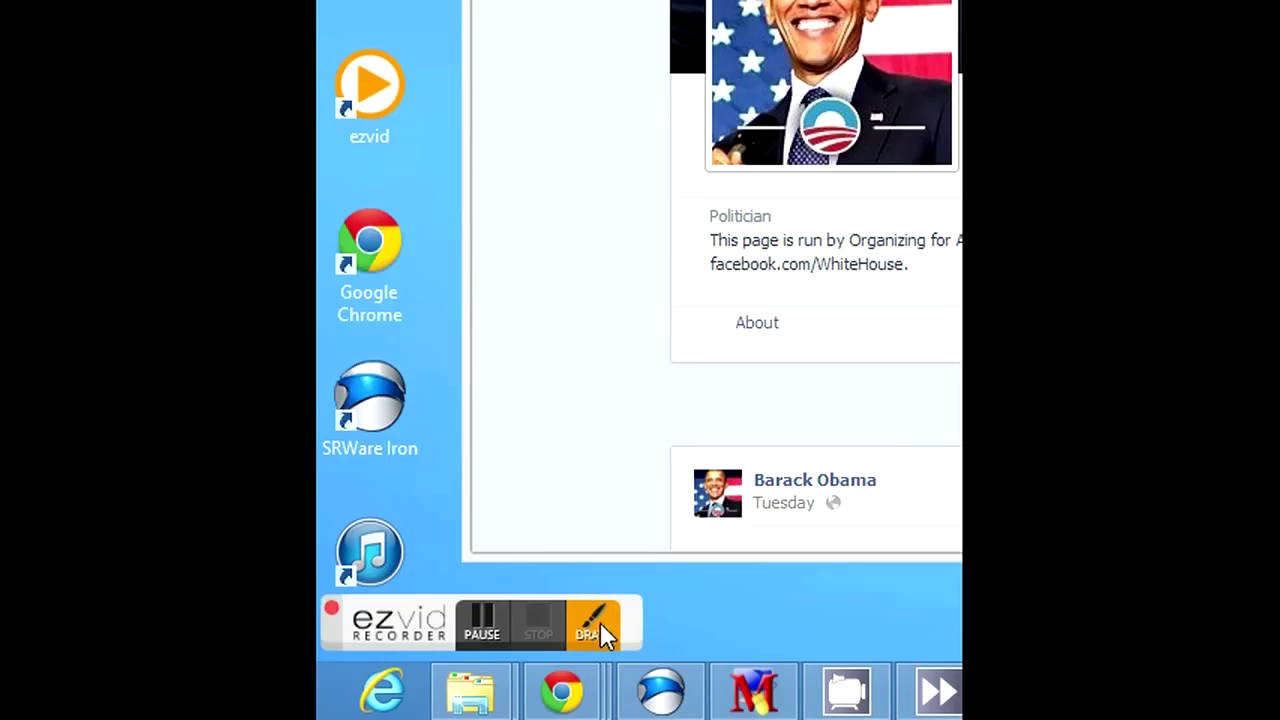
left_click(632, 452)
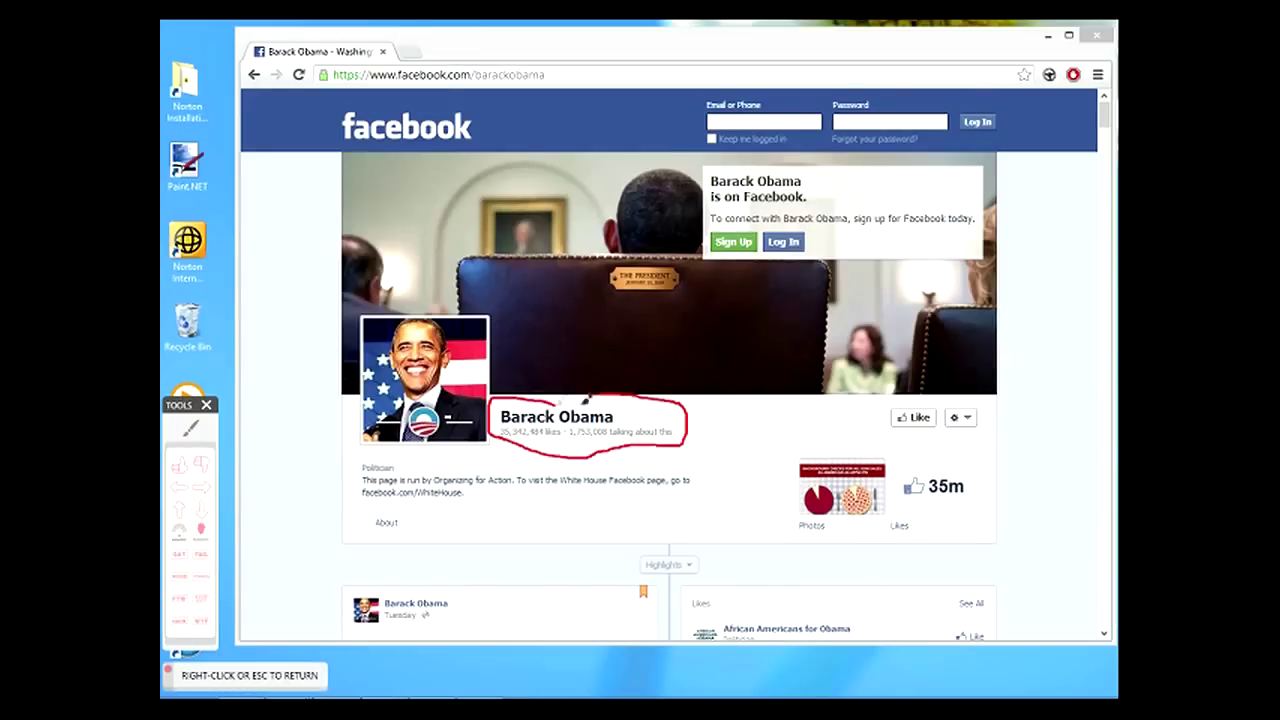
Stamp three thumbs-up marks across the Facebook page.
right_click(585, 398)
left_click(200, 465)
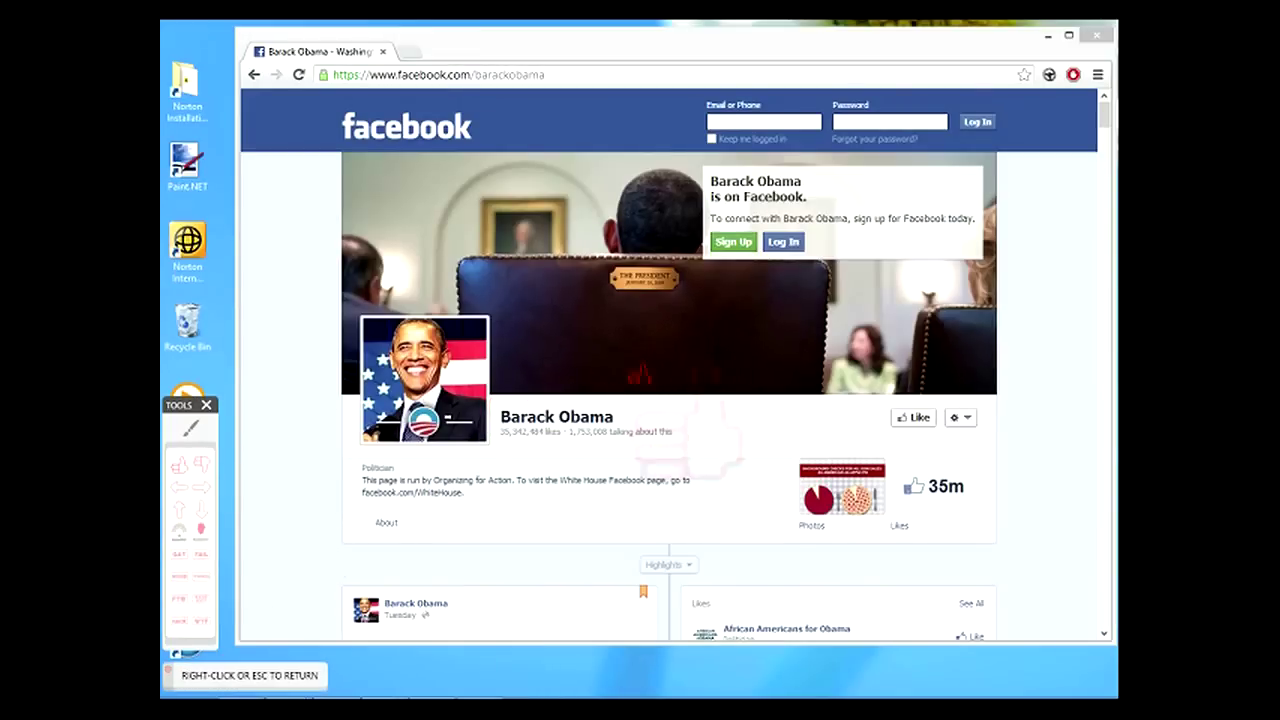
left_click(690, 424)
left_click(844, 419)
left_click(998, 414)
right_click(998, 414)
Stamp three thumbs-down marks across the Facebook page.
left_click(201, 465)
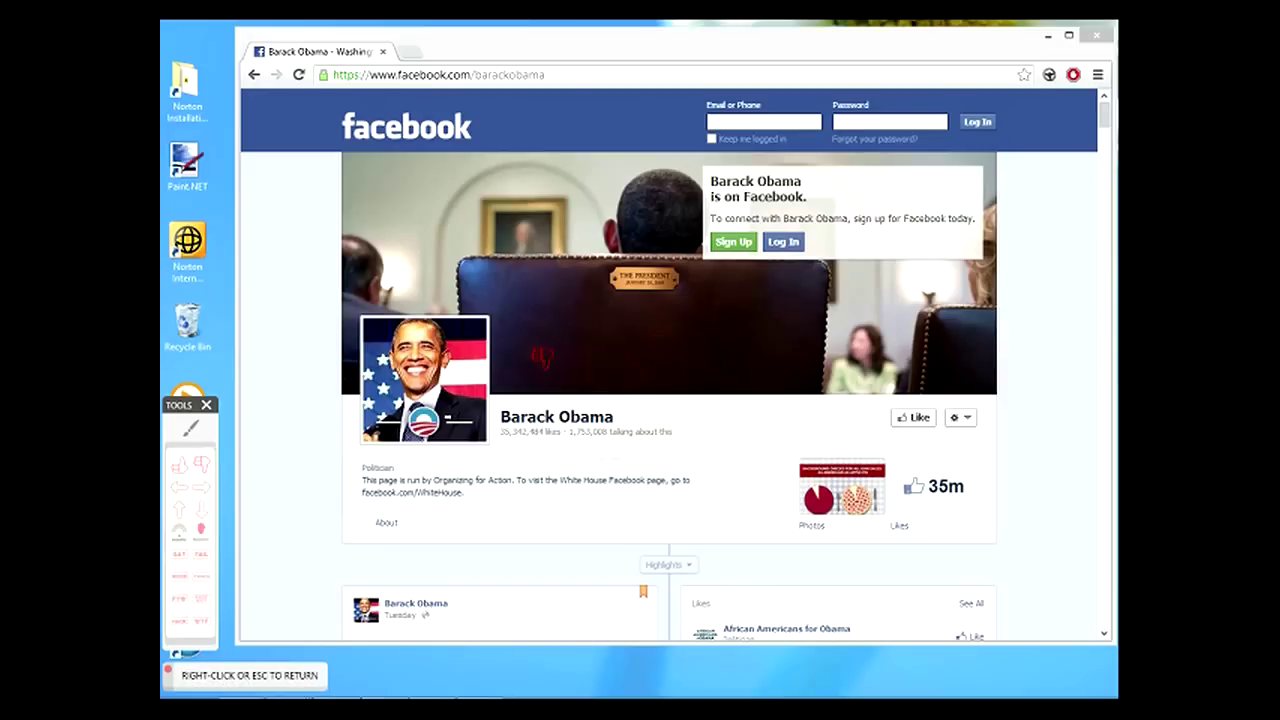
left_click(590, 407)
left_click(754, 391)
left_click(965, 401)
right_click(965, 401)
Stamp a red arrow below the page name.
left_click(179, 486)
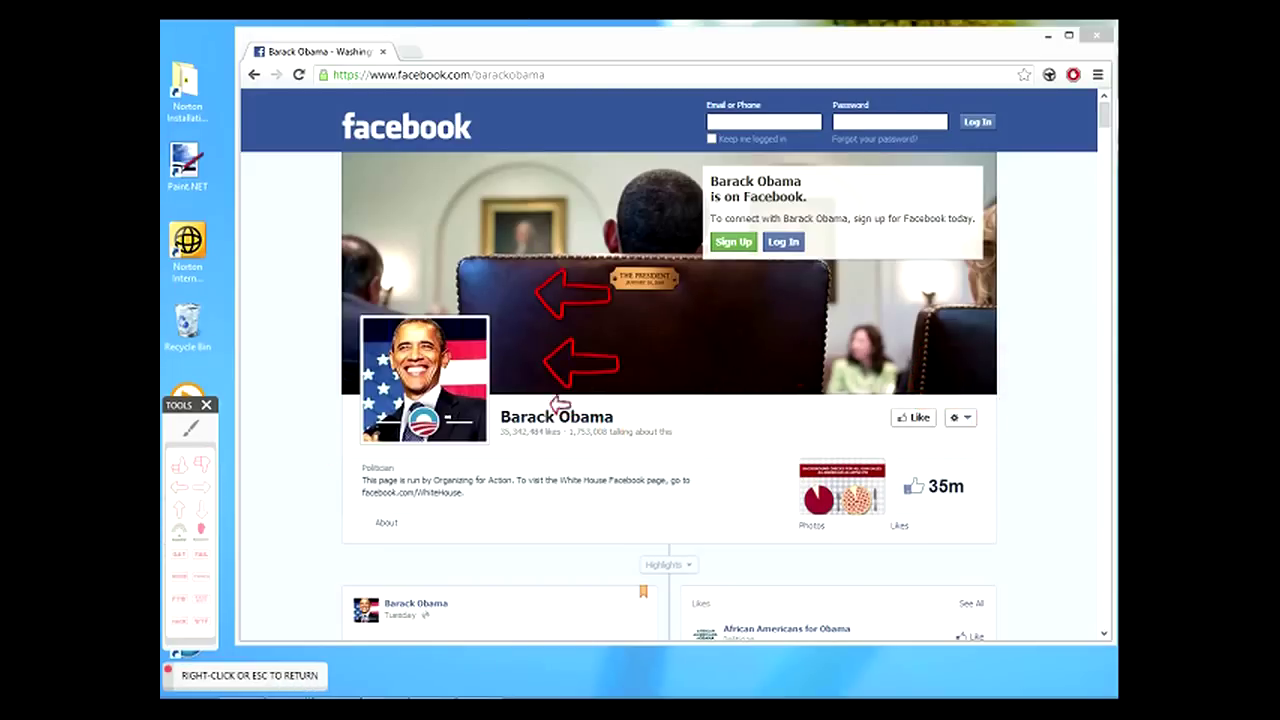
left_click(586, 518)
right_click(586, 518)
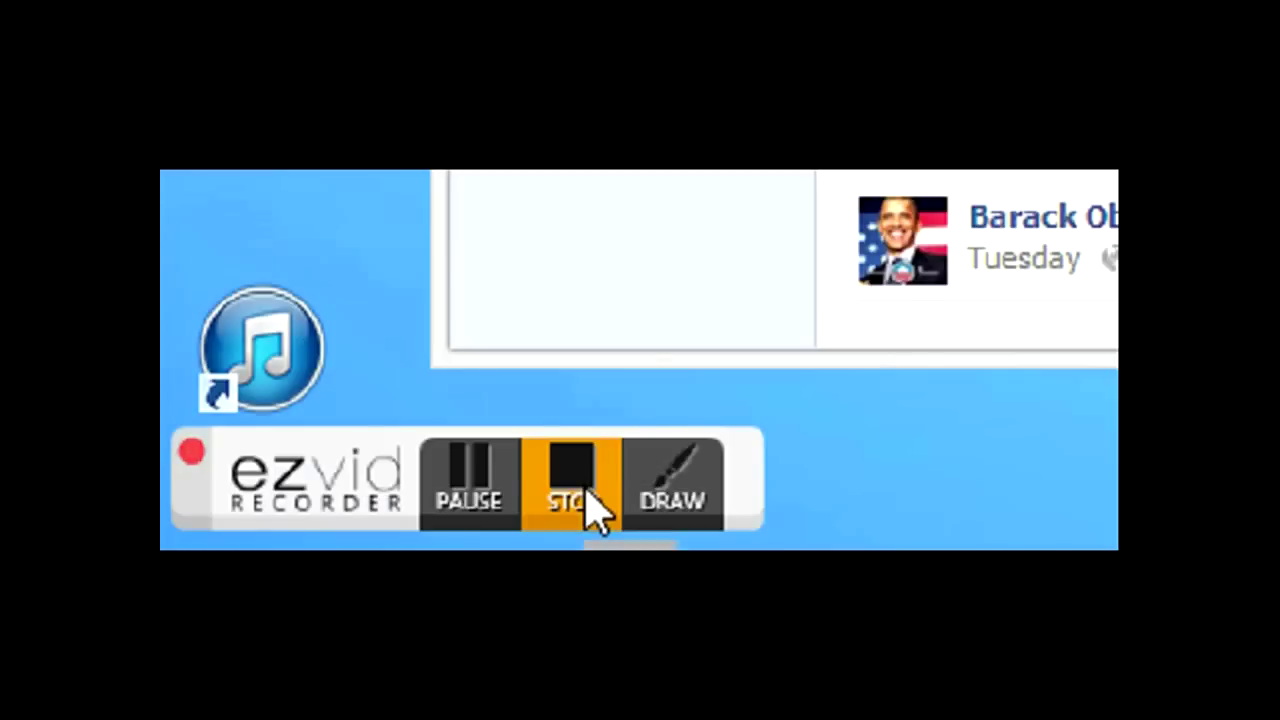
Stop the recording and move the newest clip earlier in the timeline.
left_click(586, 496)
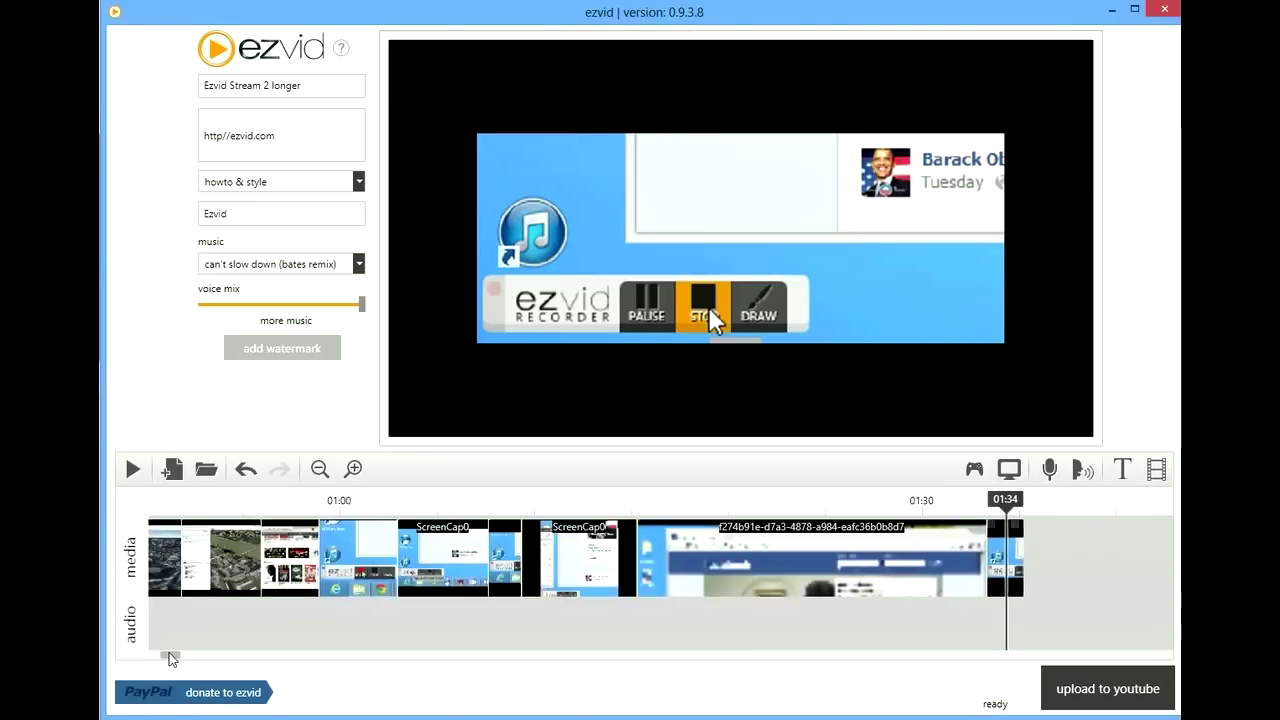
left_click(980, 570)
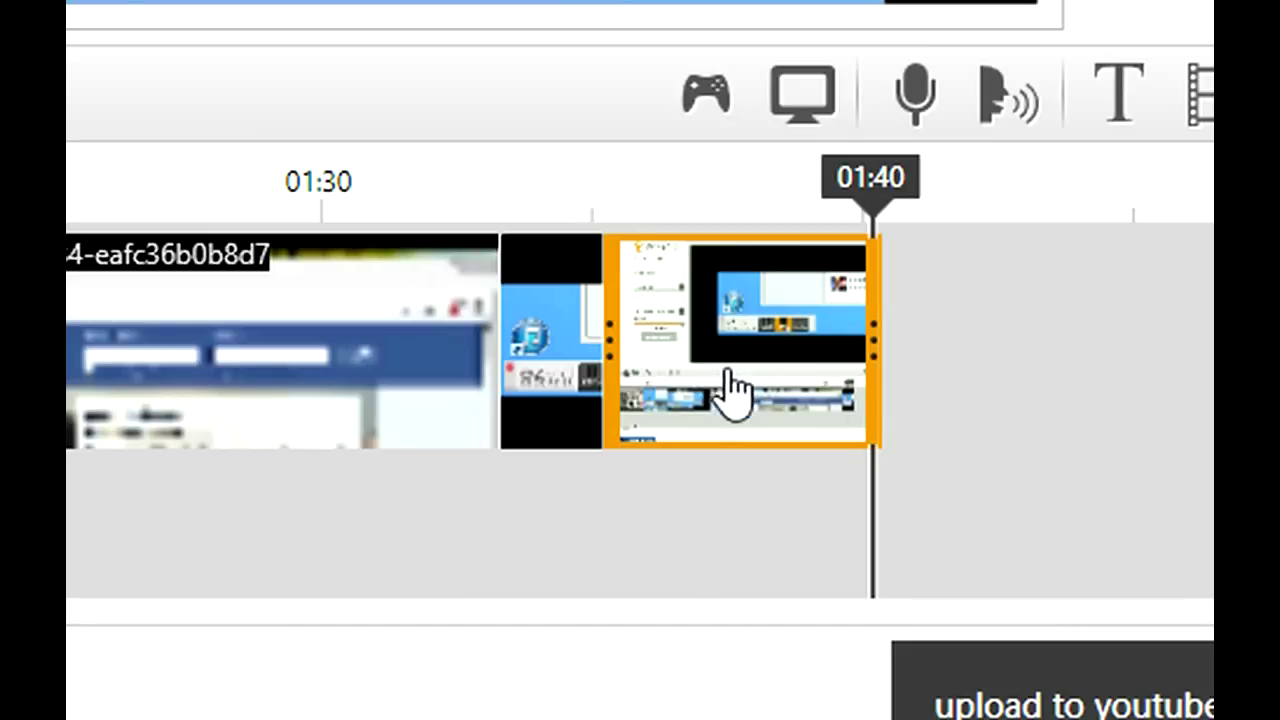
left_click_drag(730, 390, 889, 314)
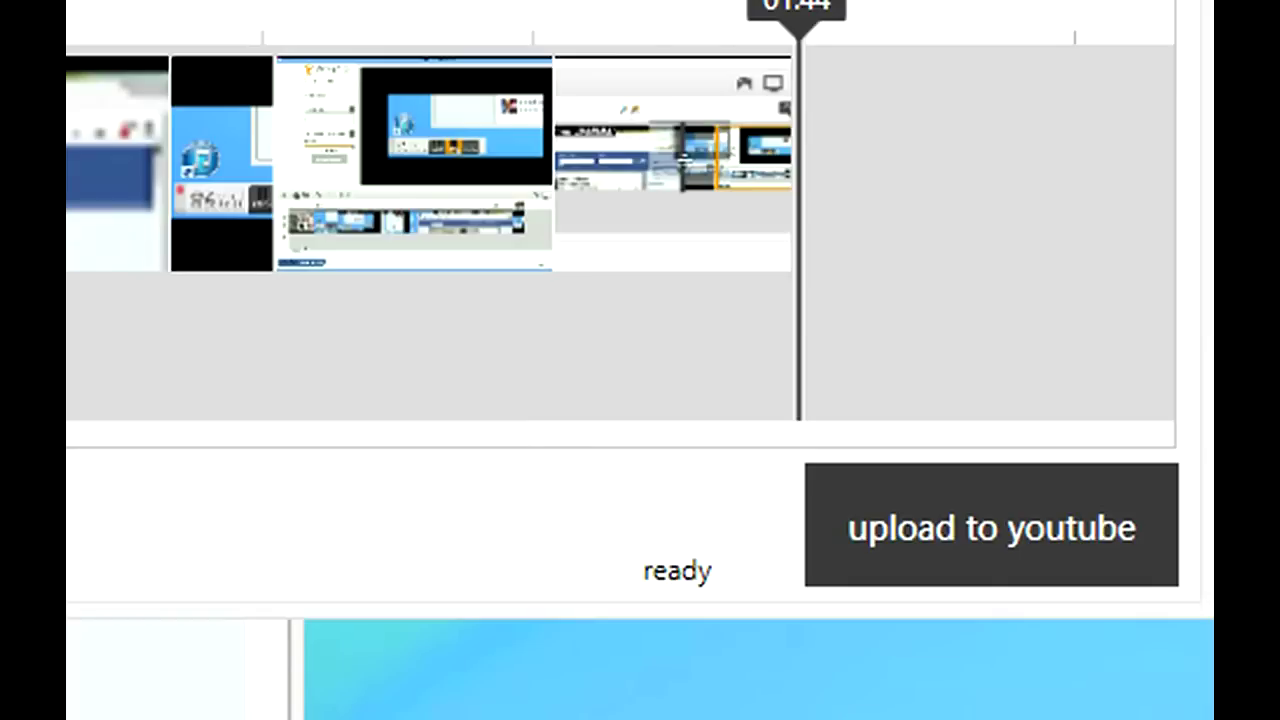
Duplicate the screen-capture clip and split it at the 01:37 playhead.
right_click(365, 163)
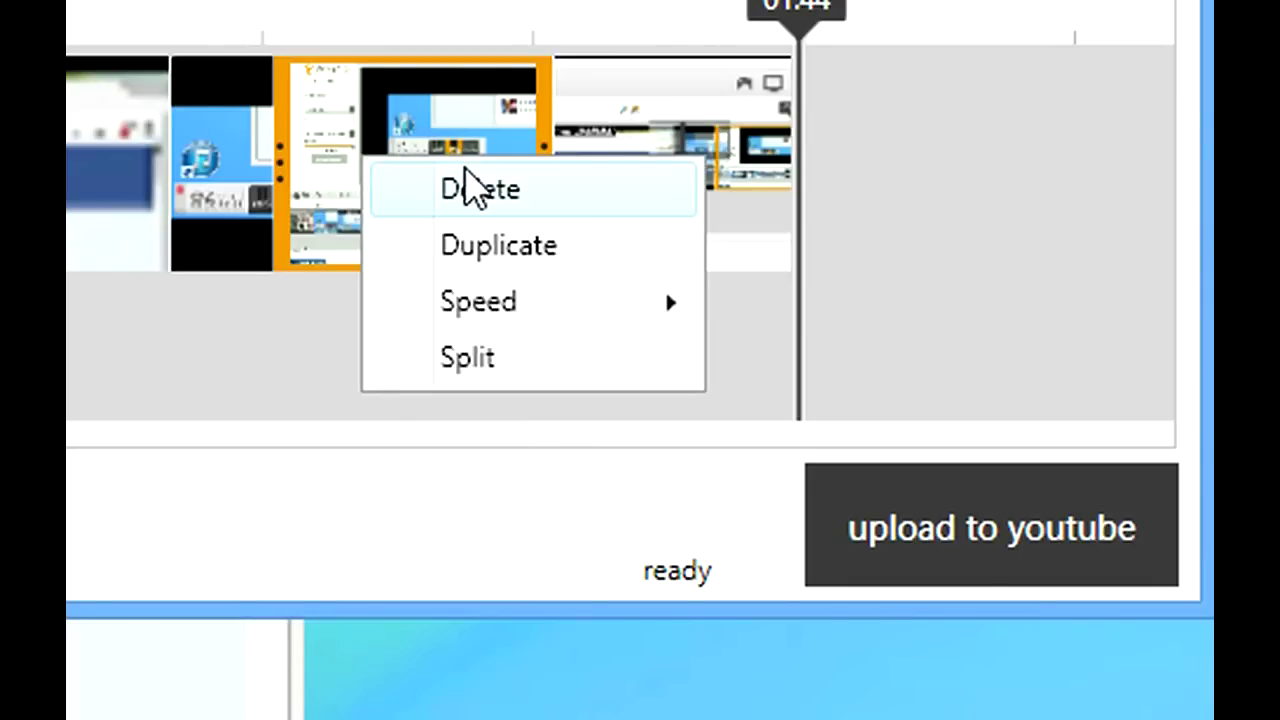
left_click(505, 245)
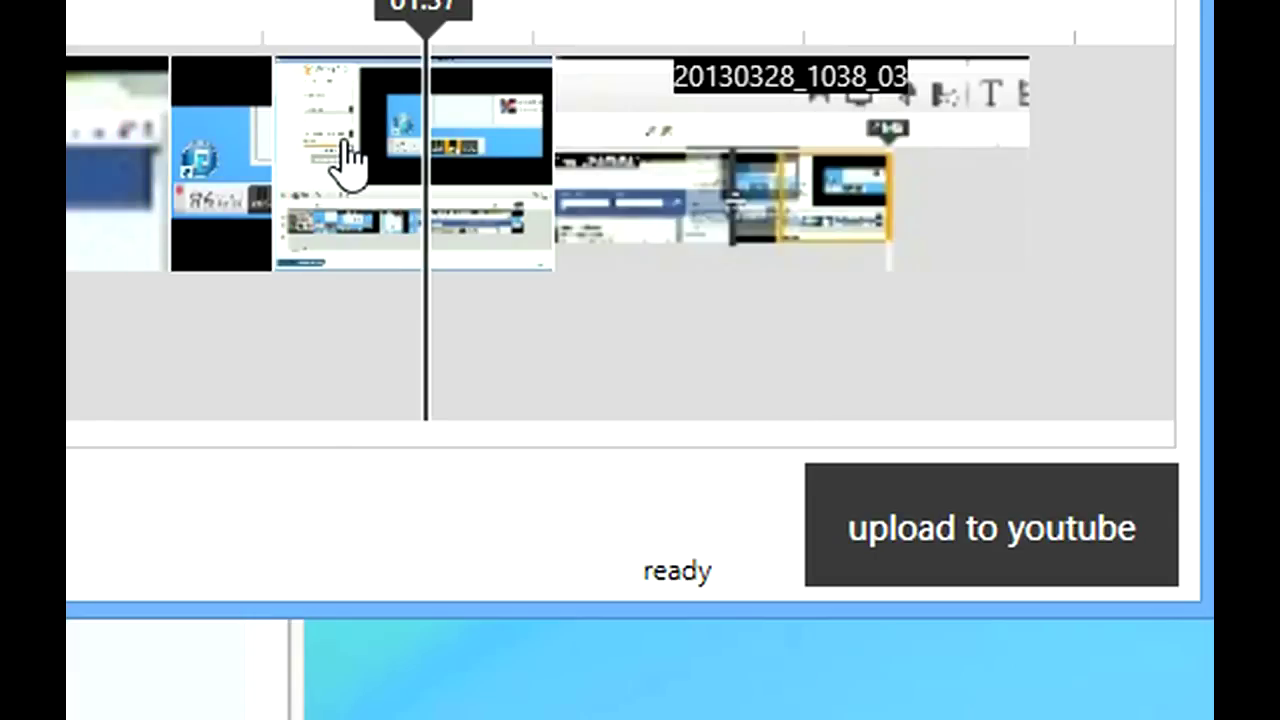
right_click(342, 145)
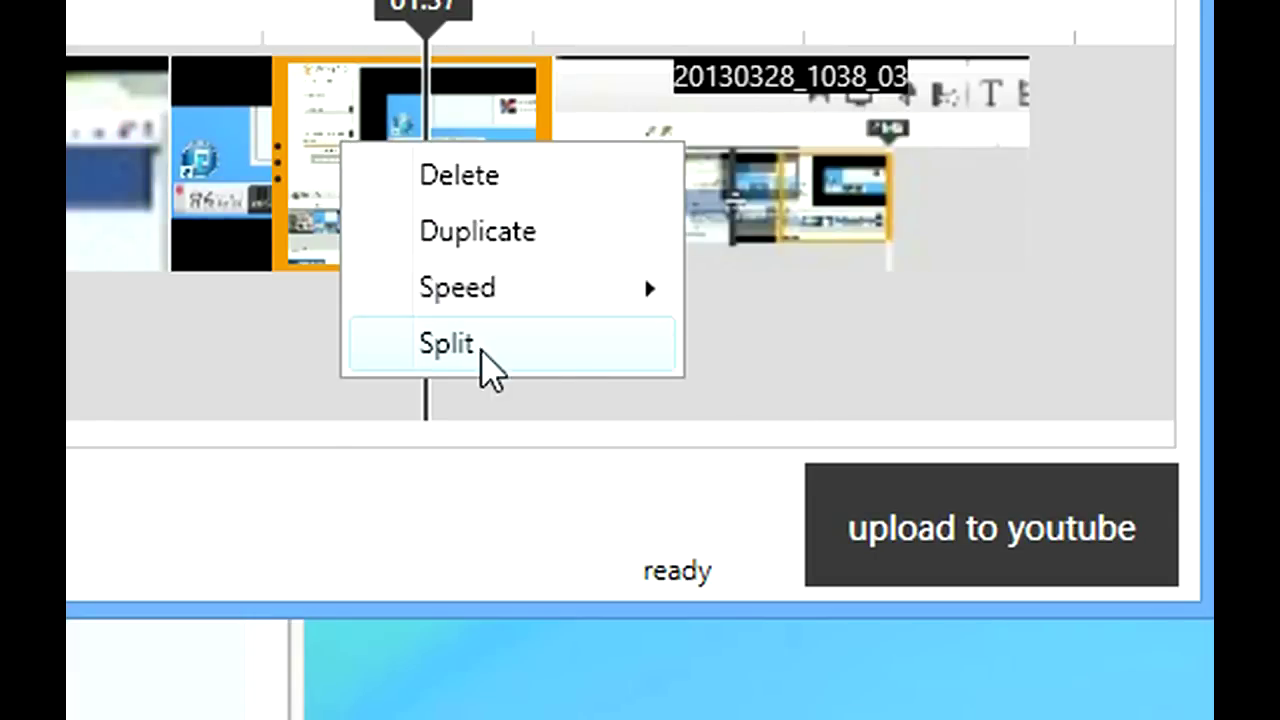
left_click(660, 344)
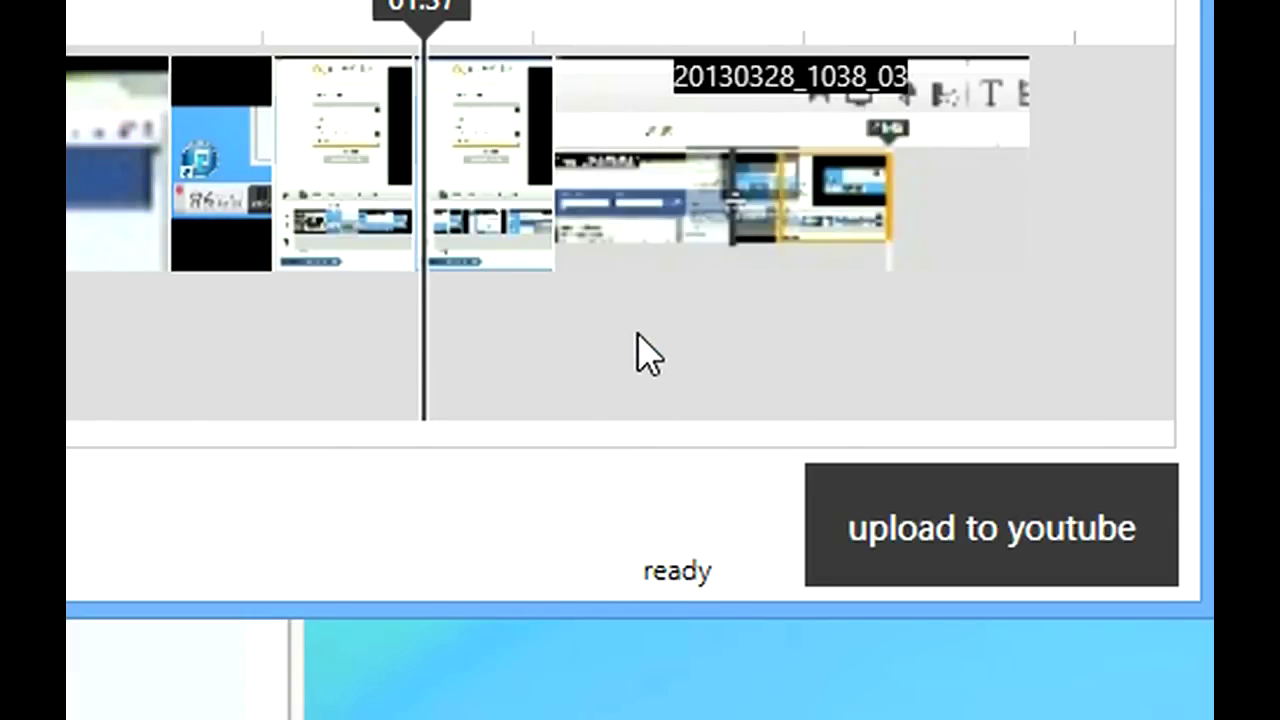
Set the clip under the playhead to 400% speed.
right_click(386, 171)
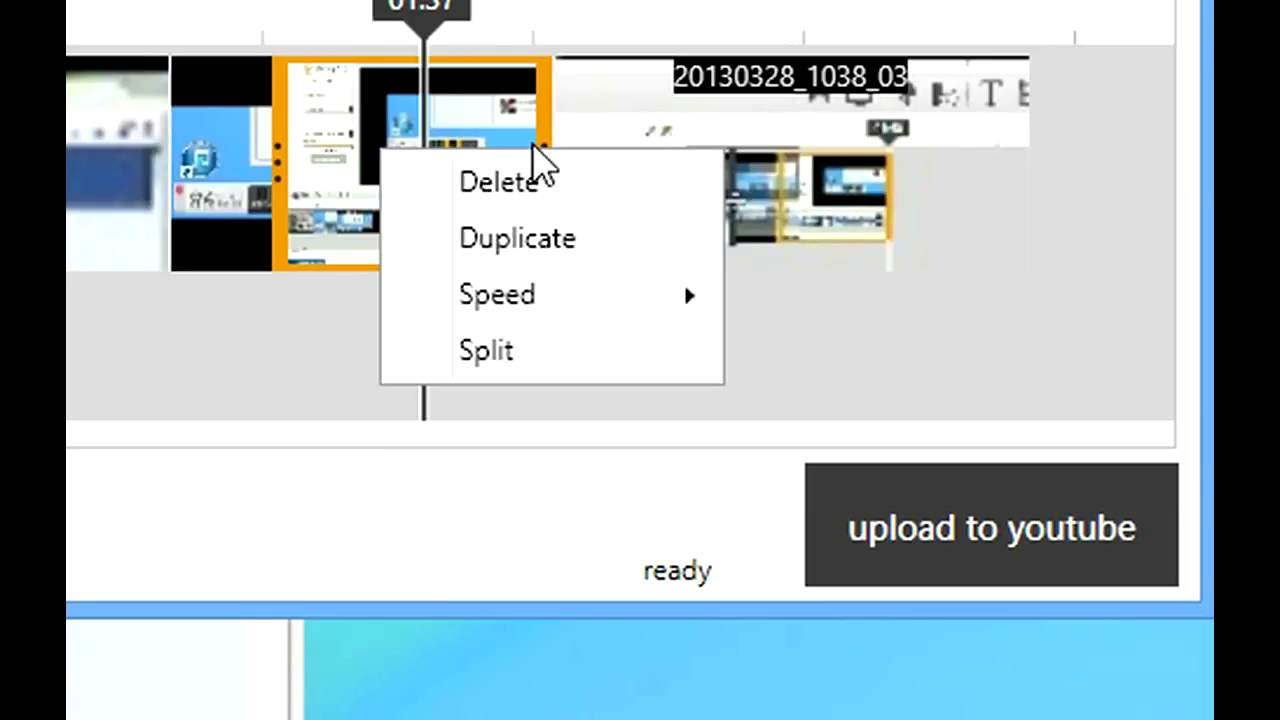
mouse_move(578, 290)
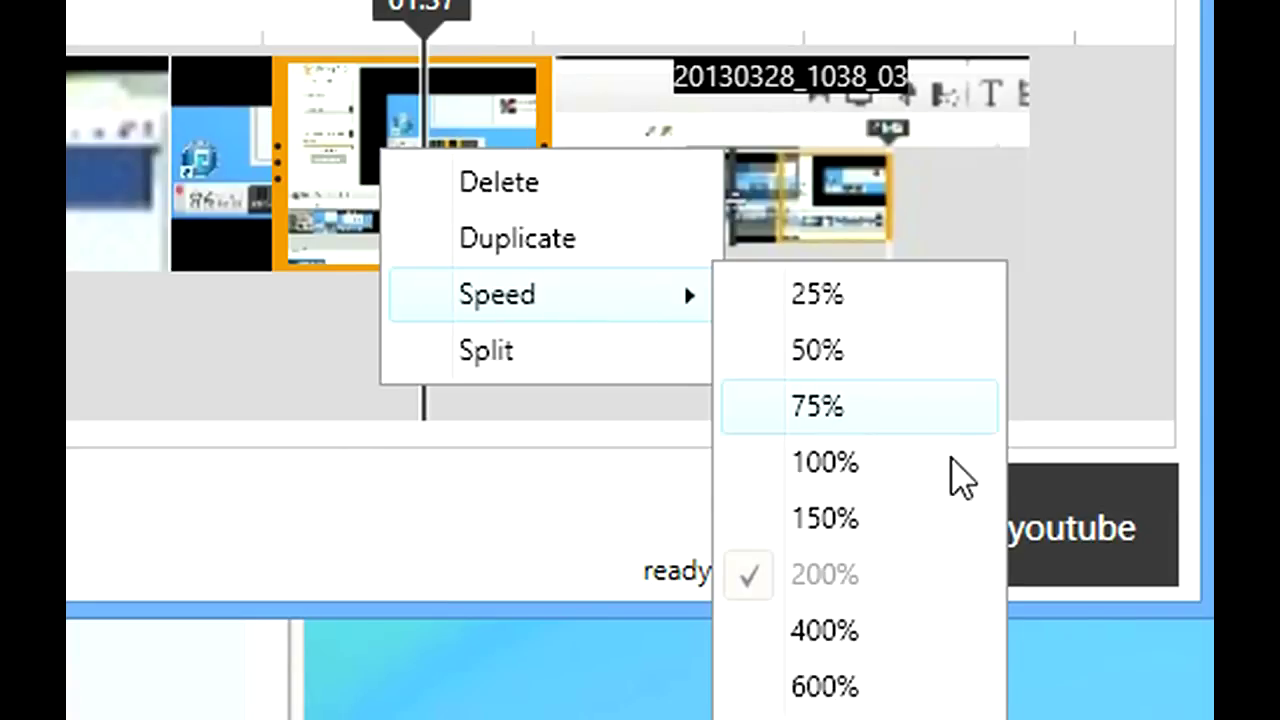
left_click(994, 651)
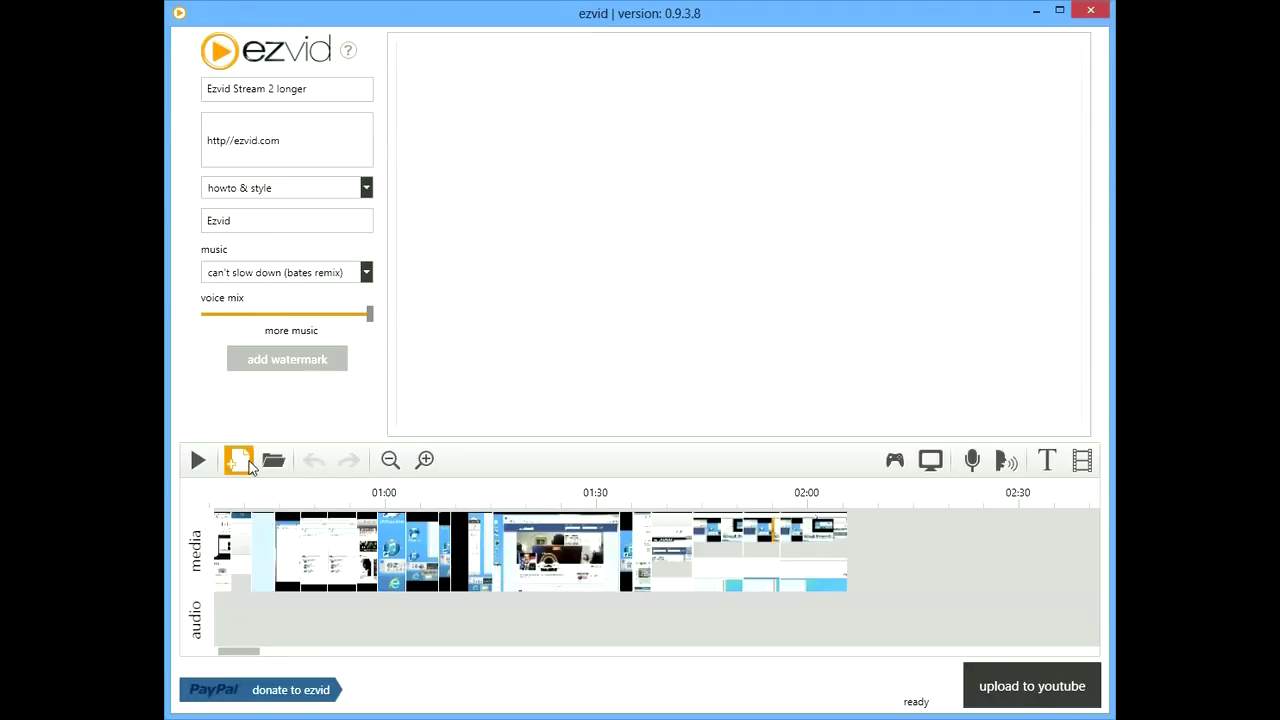
Create a new empty project, then load a saved project and zoom its timeline out and back in.
left_click(249, 465)
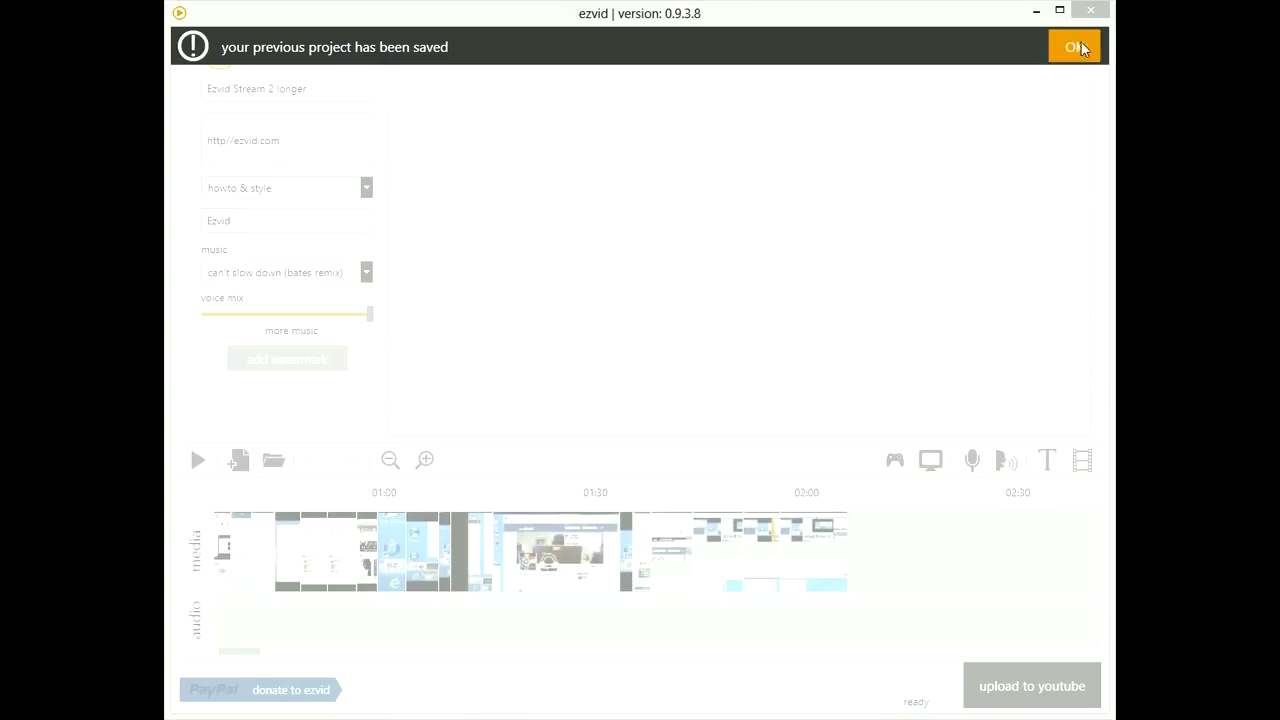
left_click(1076, 47)
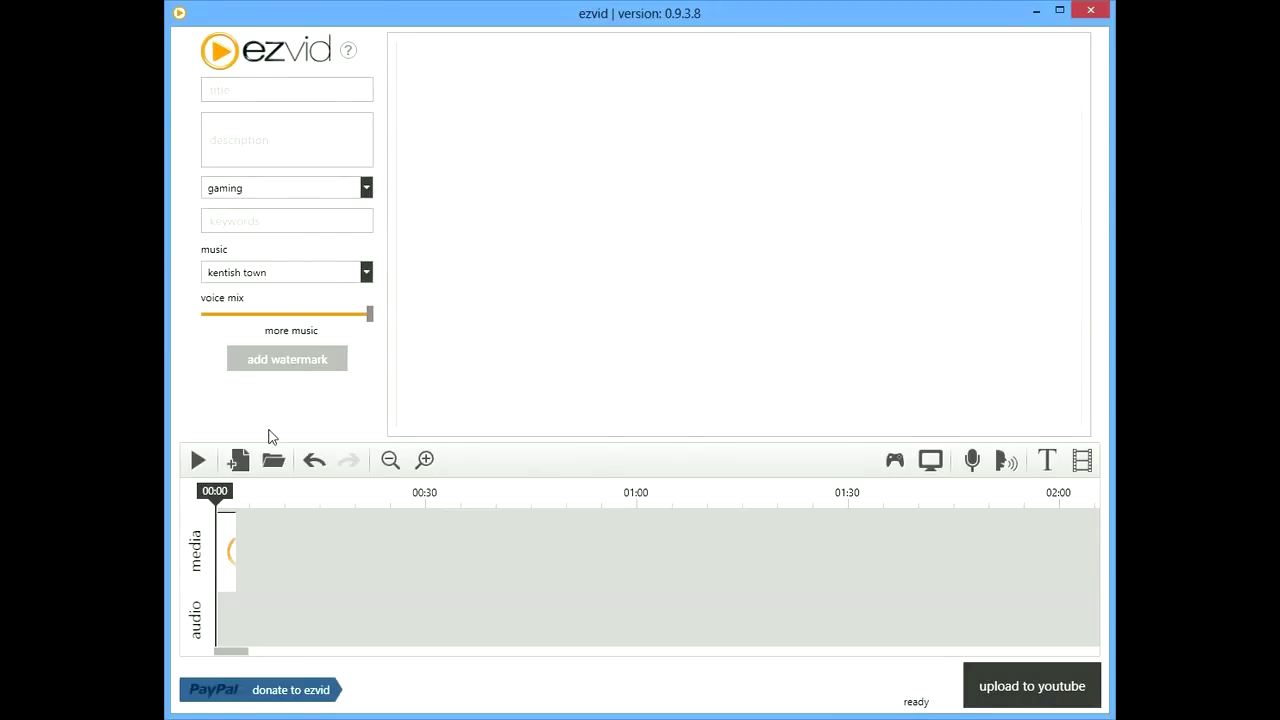
left_click(273, 459)
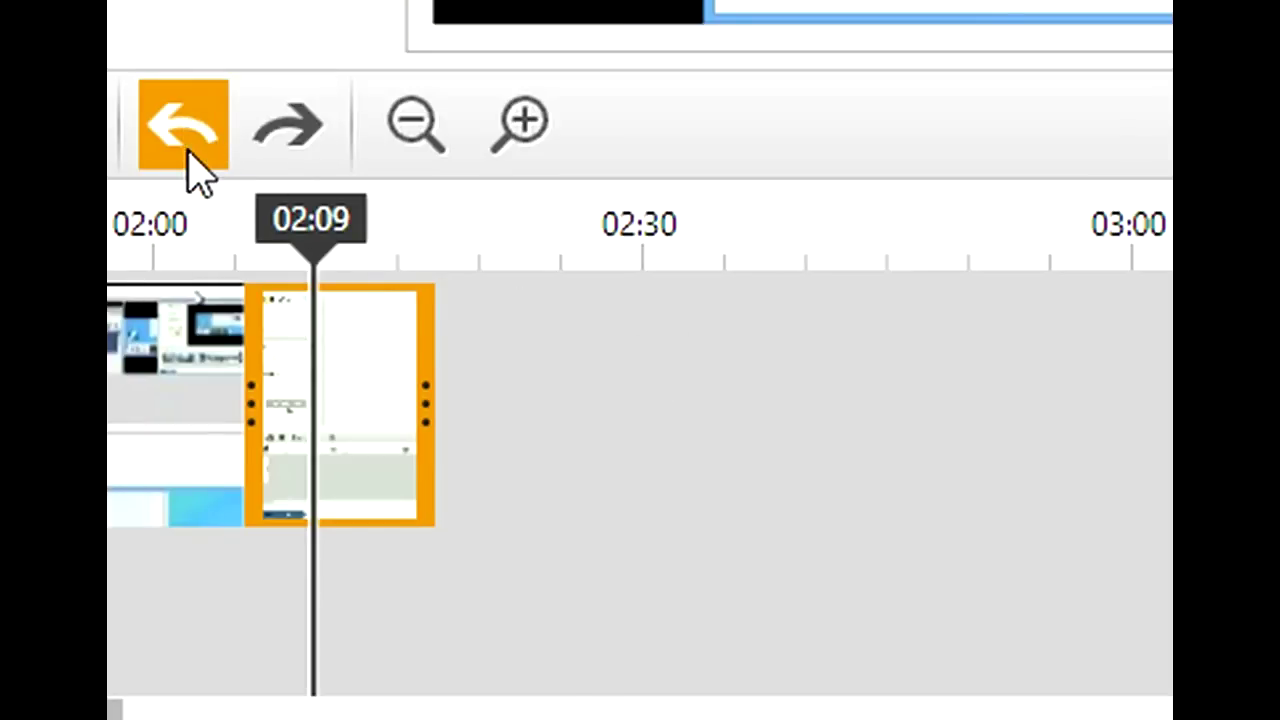
left_click(420, 130)
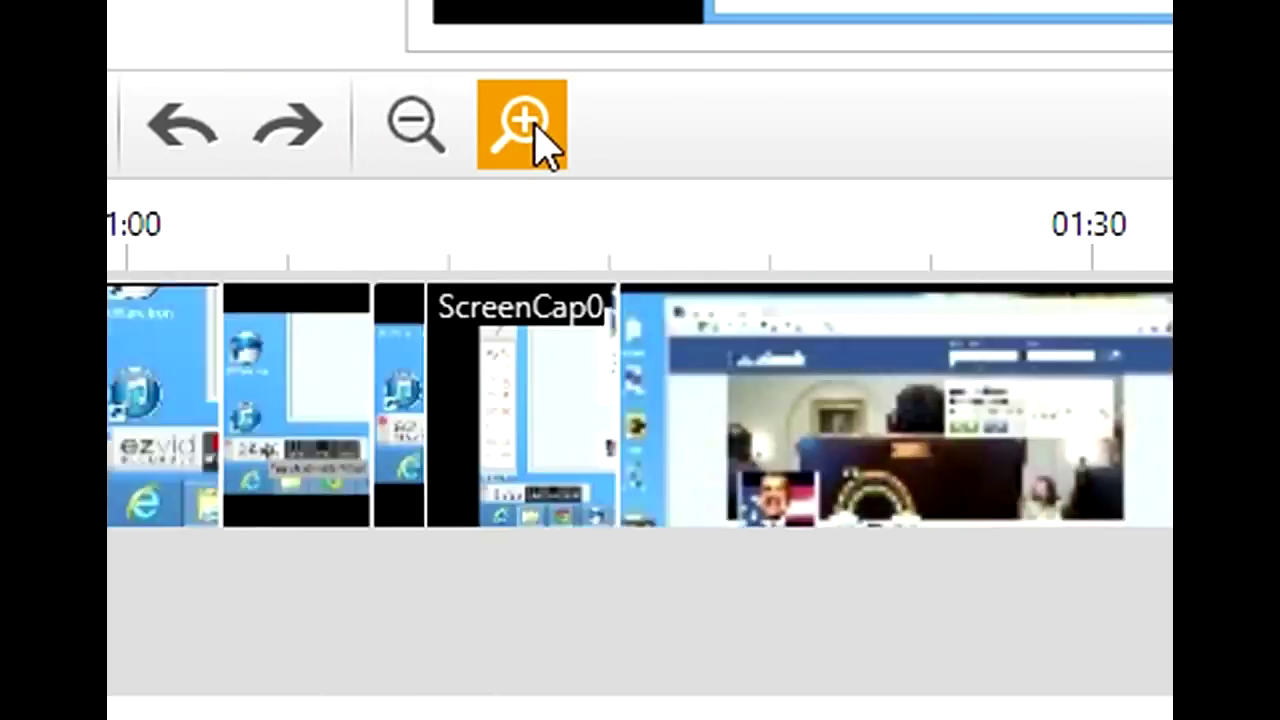
left_click(428, 140)
left_click(528, 134)
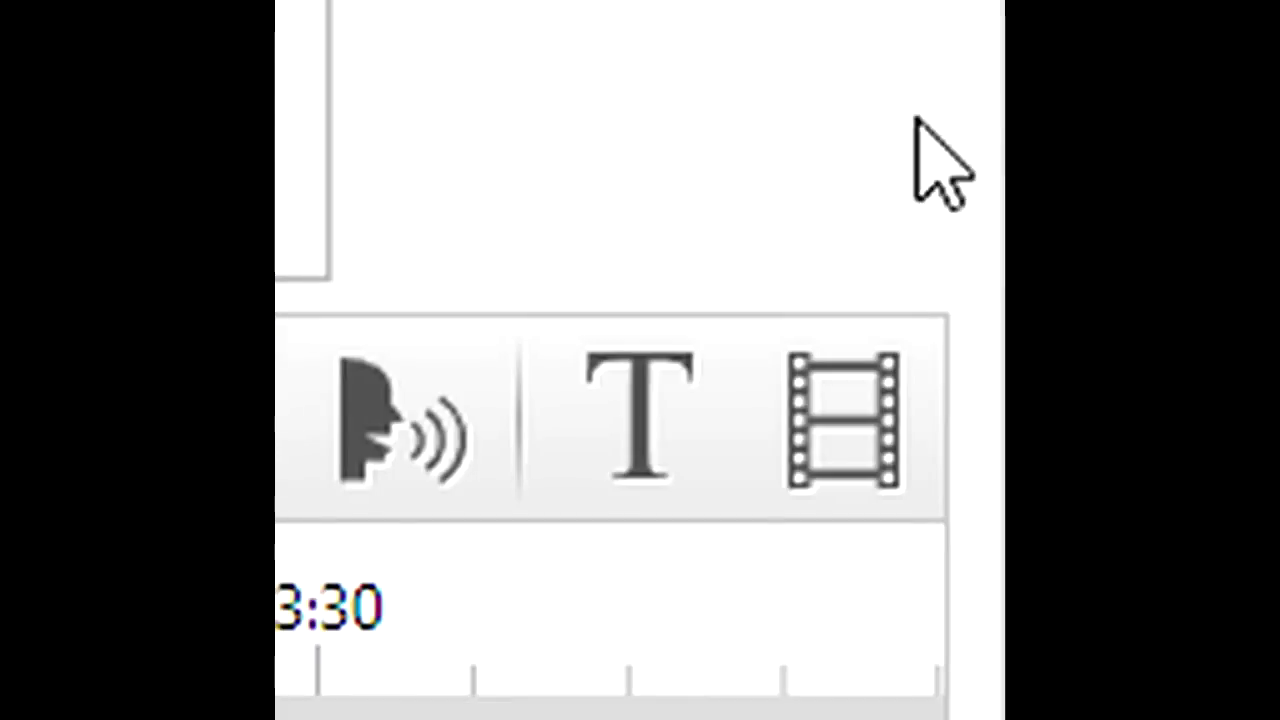
Create a text slide reading 'this is where you make text slides', then change it to 'you can easily change the font'.
left_click(678, 424)
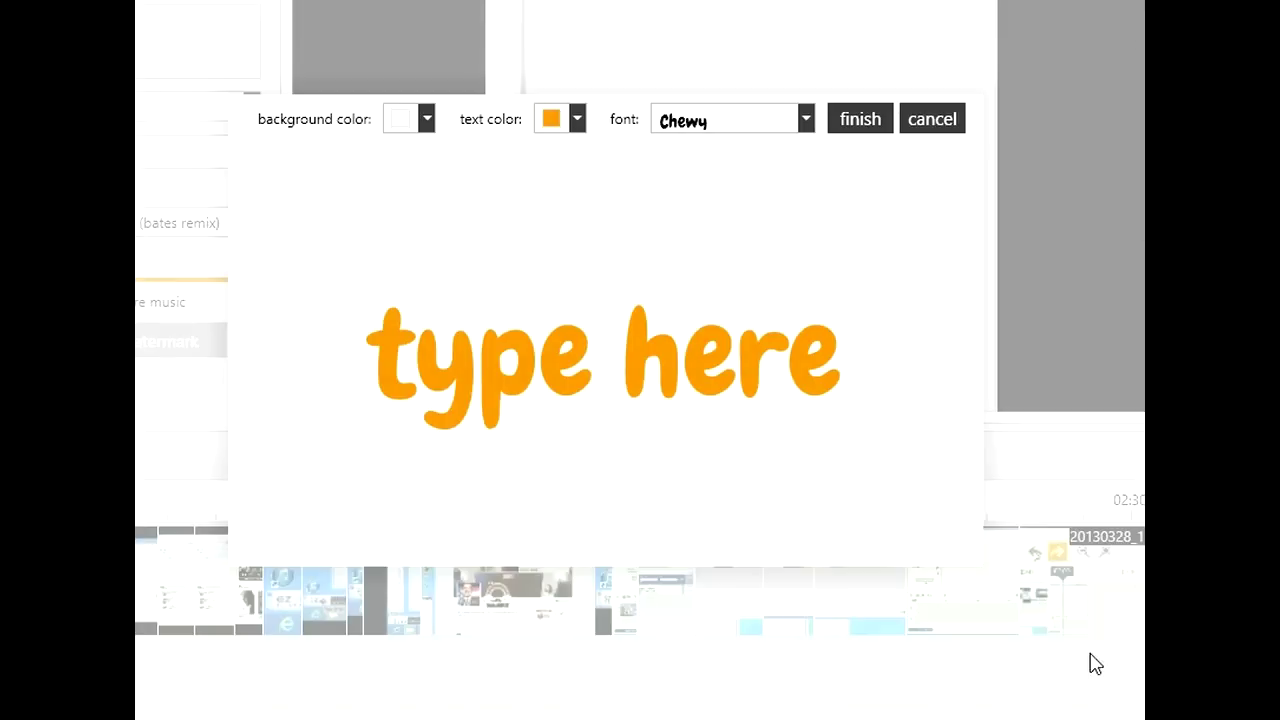
type("this is where you make text slides")
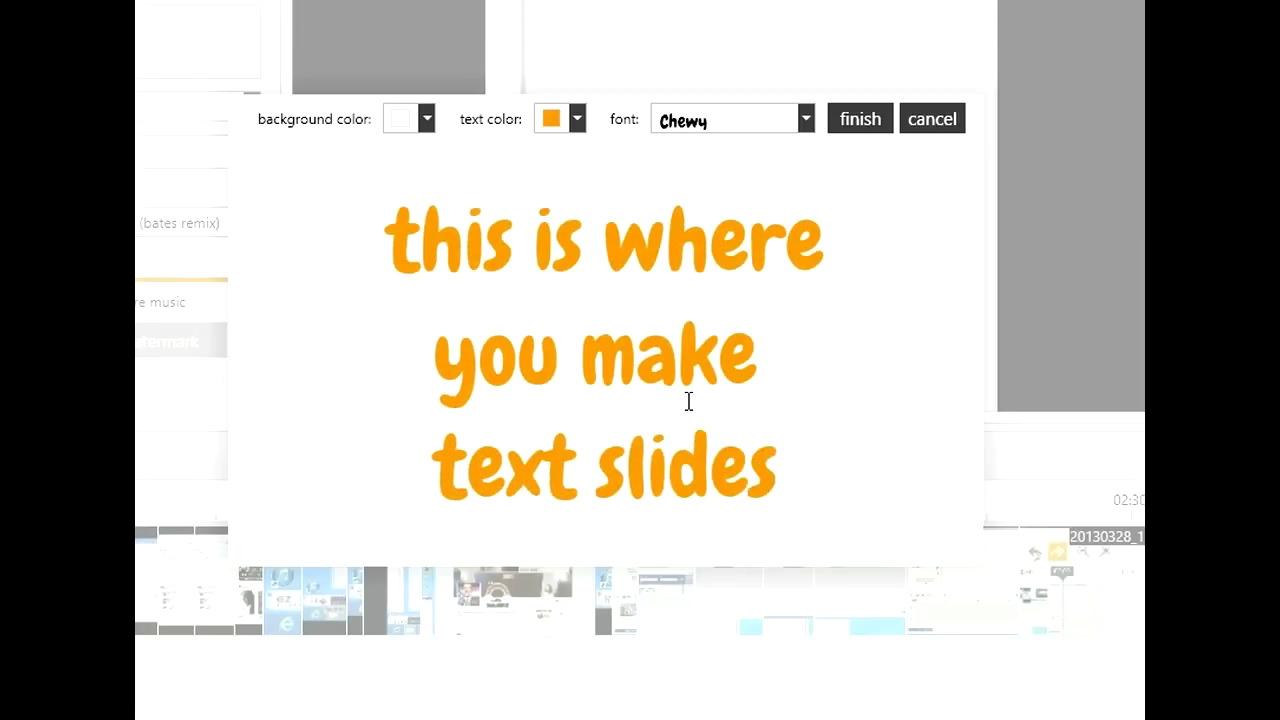
key("ctrl+a")
type("you can easily change the font")
Switch the slide font to Ultra and change its text to 'and the color'.
key("ctrl+a")
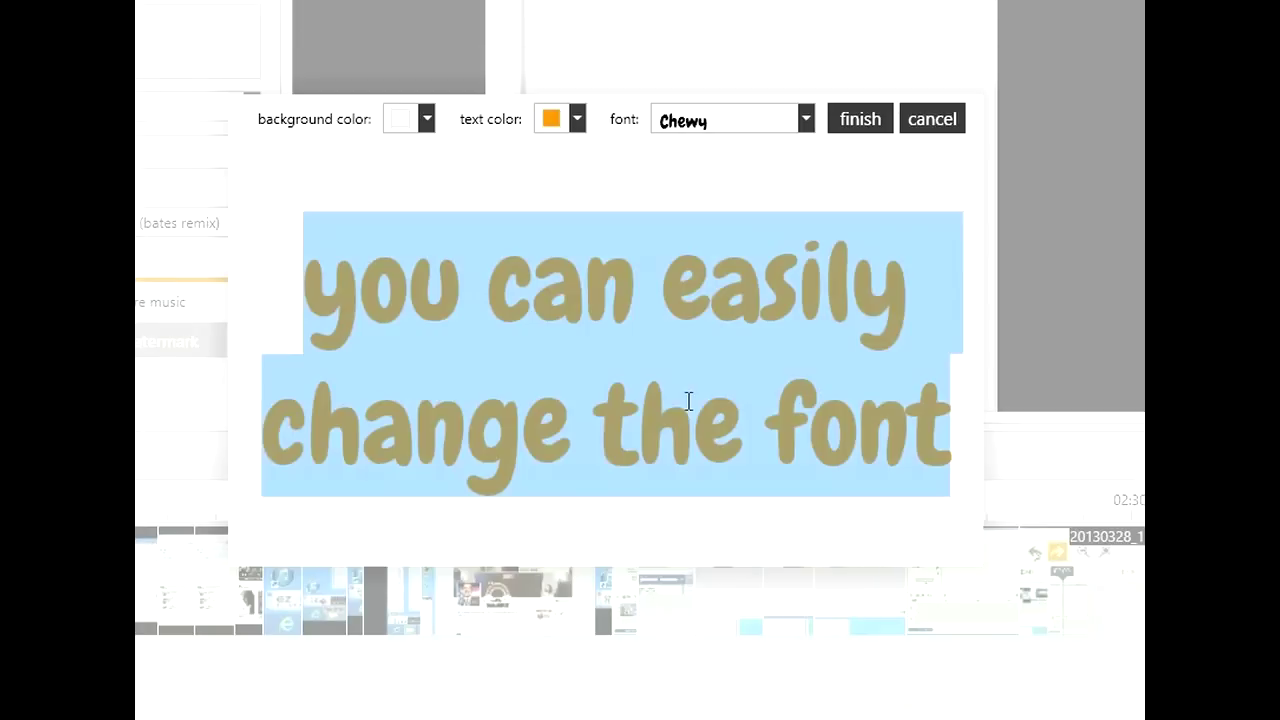
left_click(807, 128)
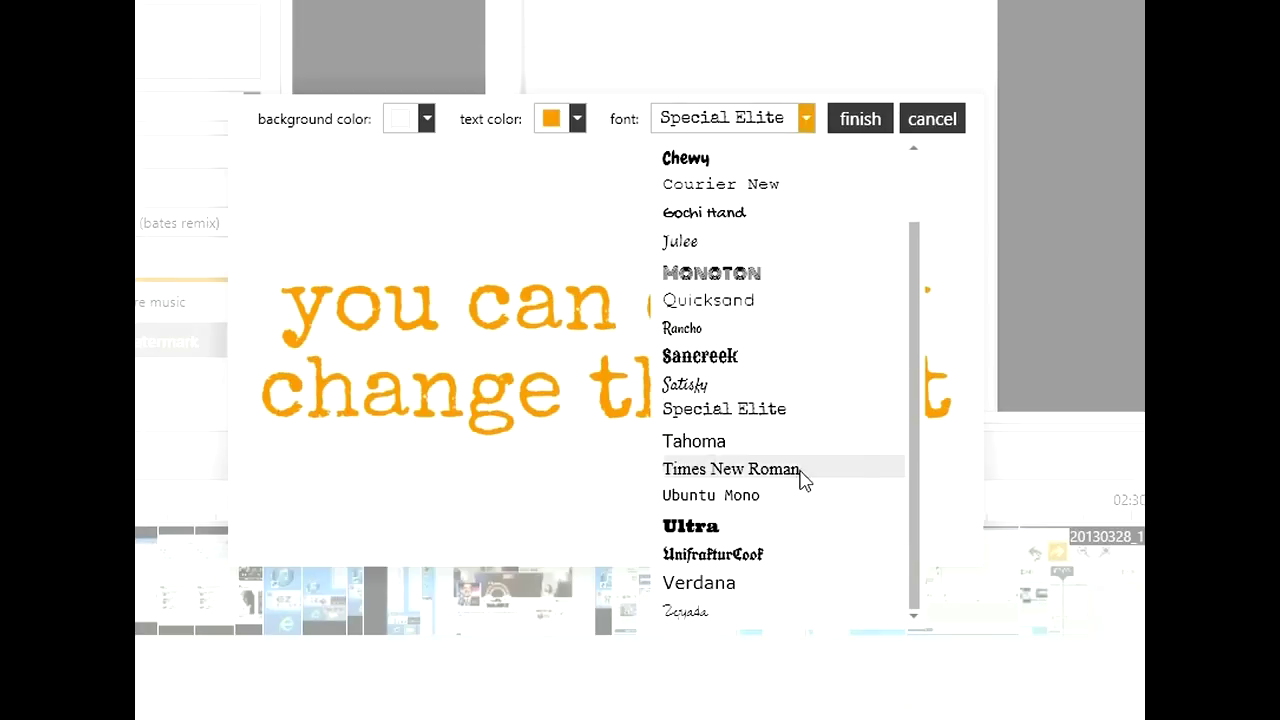
left_click(690, 525)
key("ctrl+a")
type("and the color")
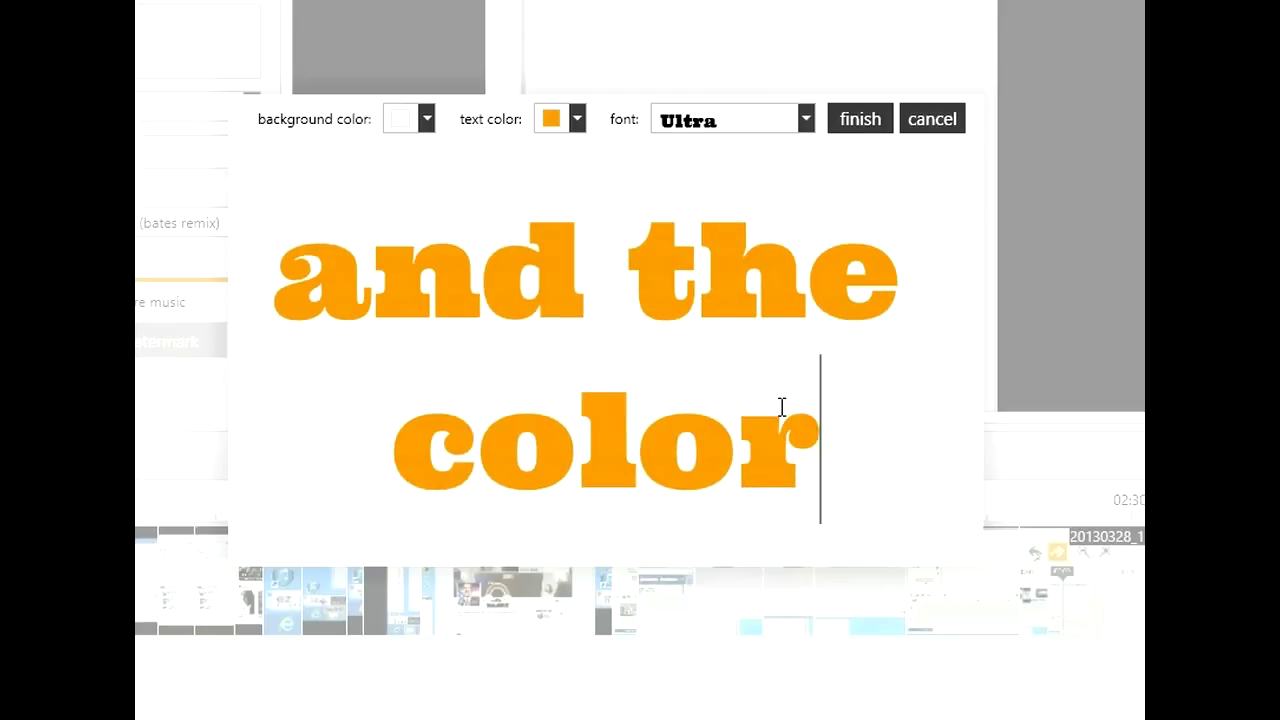
left_click(577, 119)
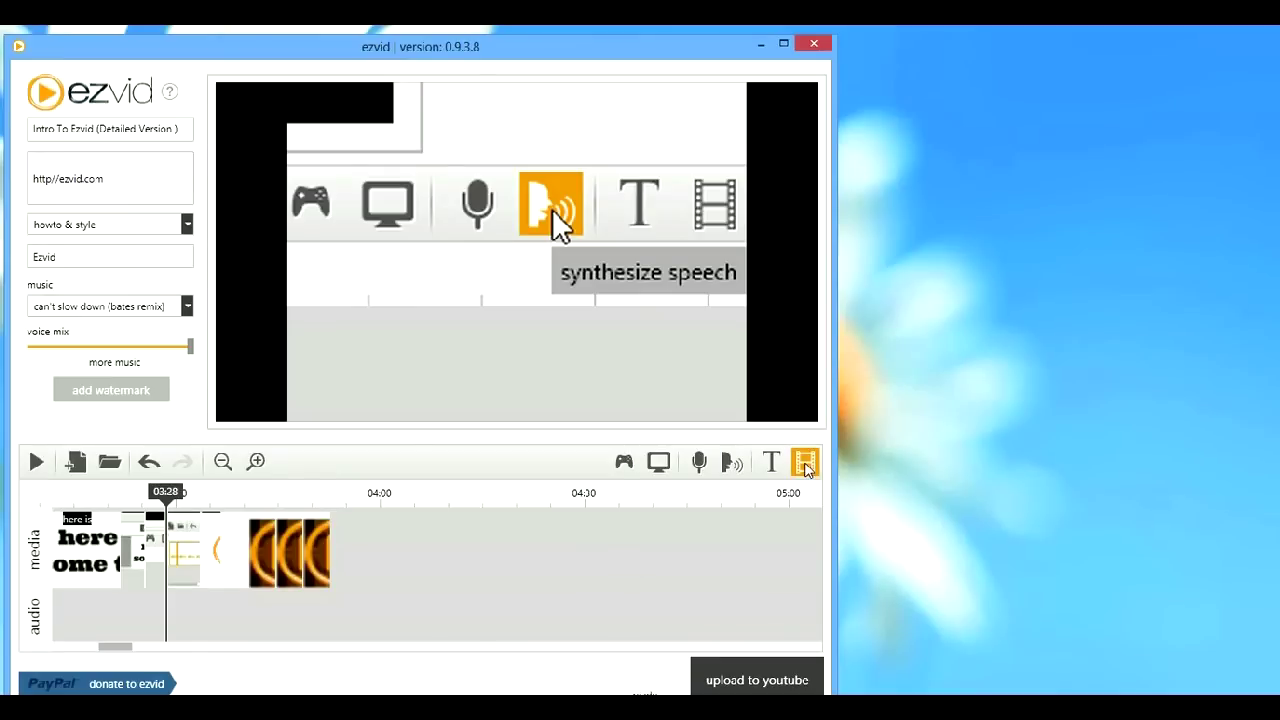
Import every picture and video from C:\temp onto the timeline.
left_click(805, 464)
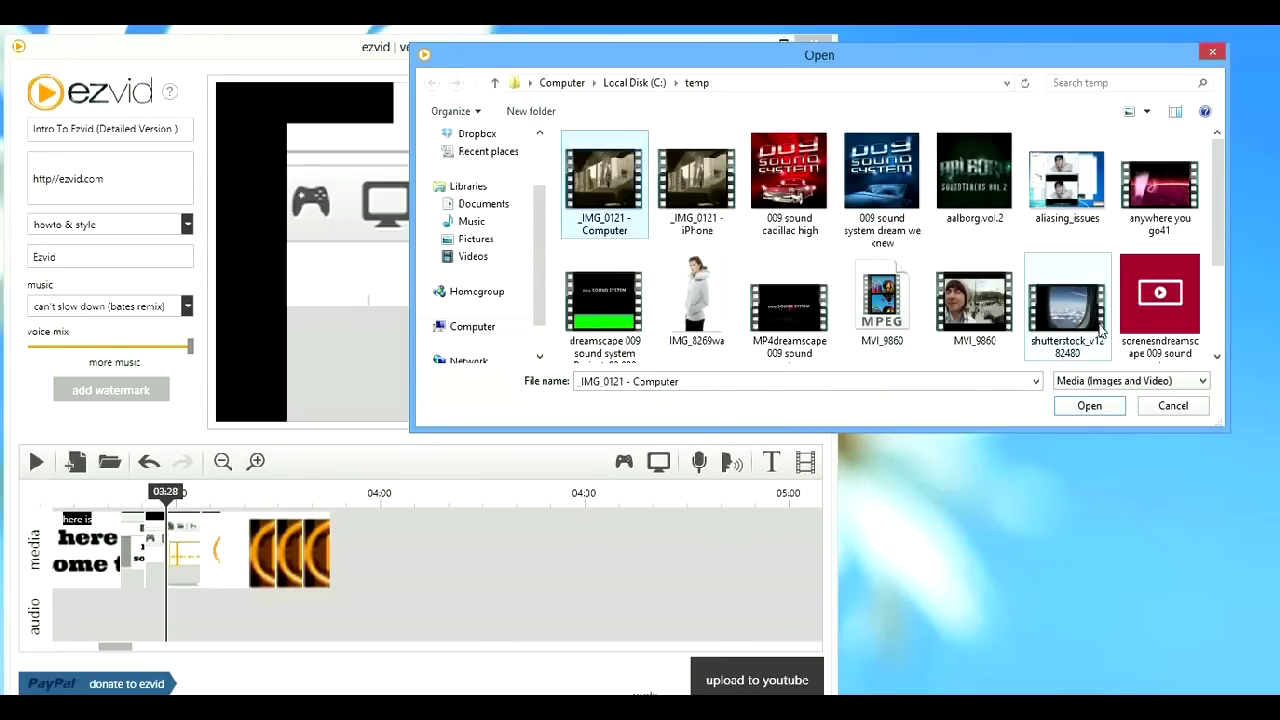
left_click(1140, 330, "shift")
left_click(1090, 405)
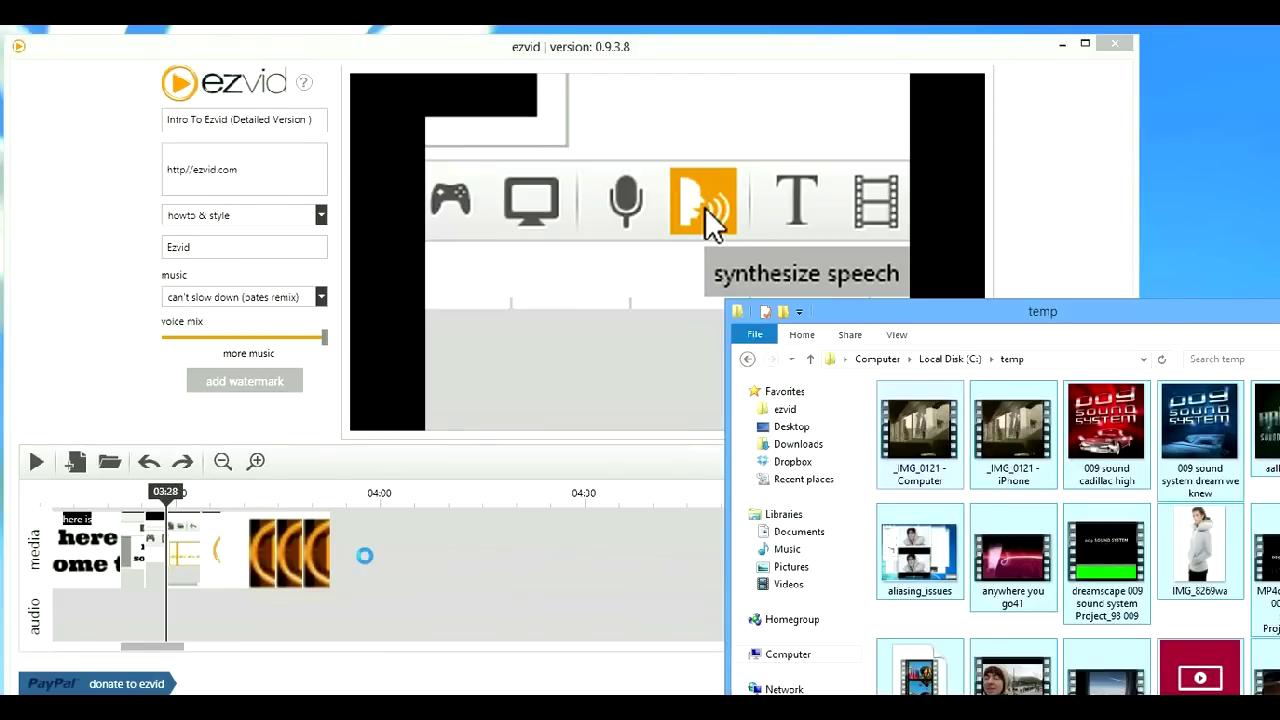
left_click(705, 208)
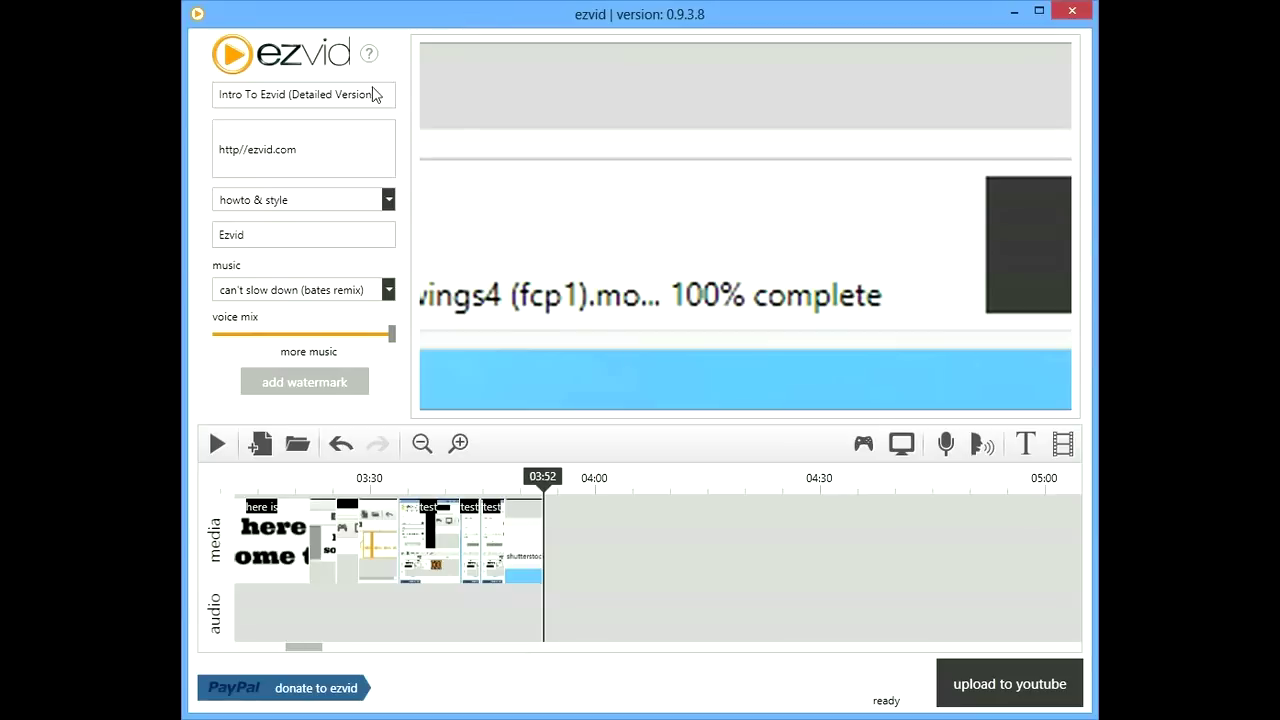
Clear the video title and replace the description with 'this is where your description goes'.
double_click(372, 94)
key("ctrl+a")
key("BackSpace")
left_click(289, 149)
key("ctrl+a")
type("thi")
Choose the 'howto & style' category and keep 'can't slow down (bates remix)' as music.
left_click(289, 201)
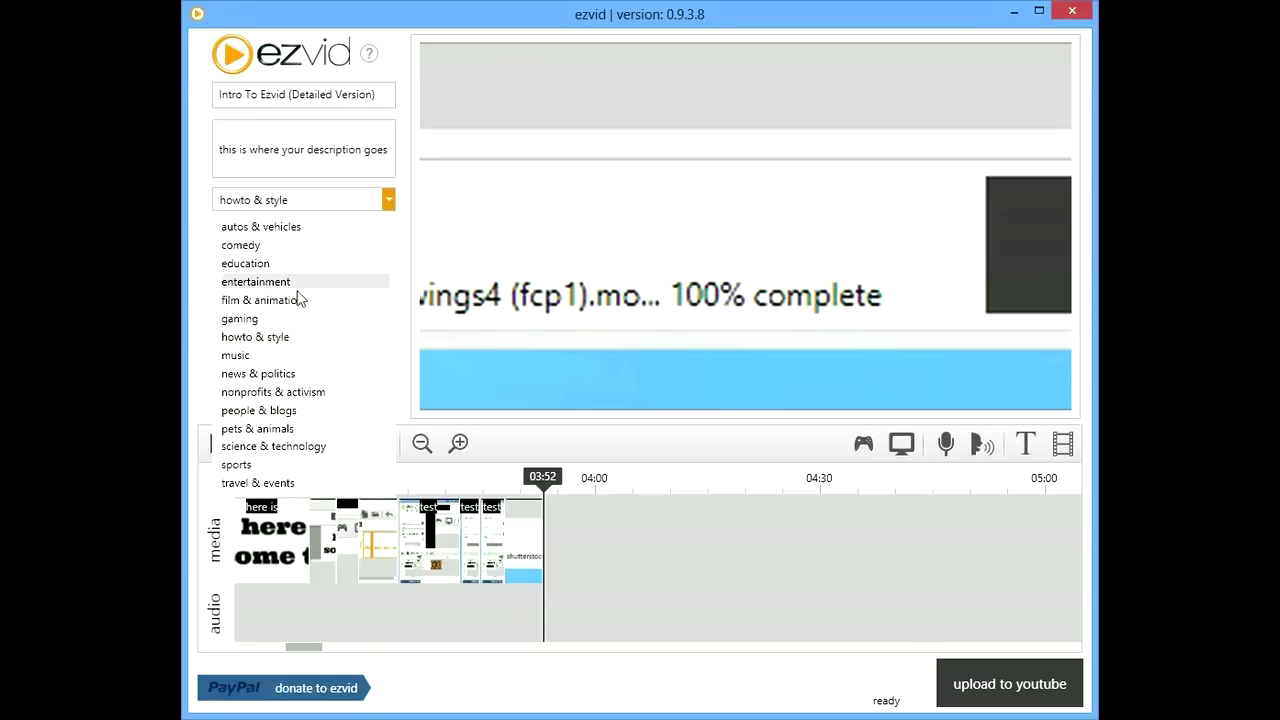
left_click(196, 263)
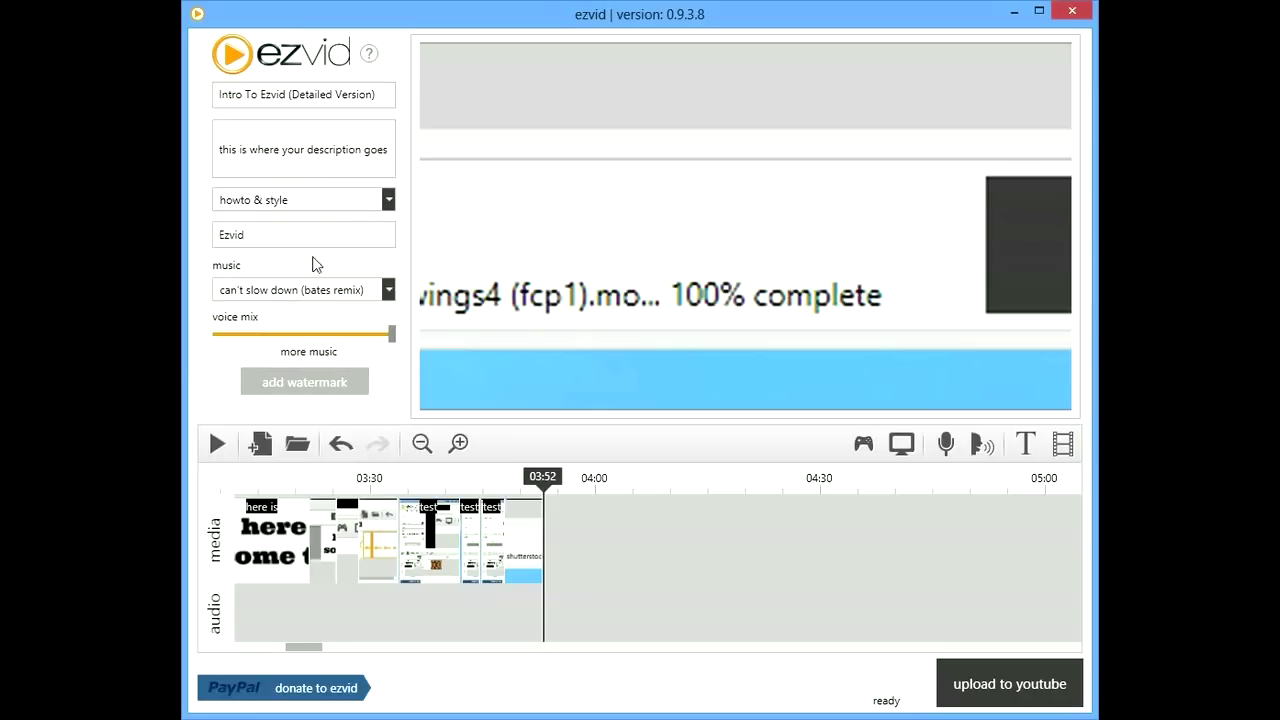
left_click(318, 290)
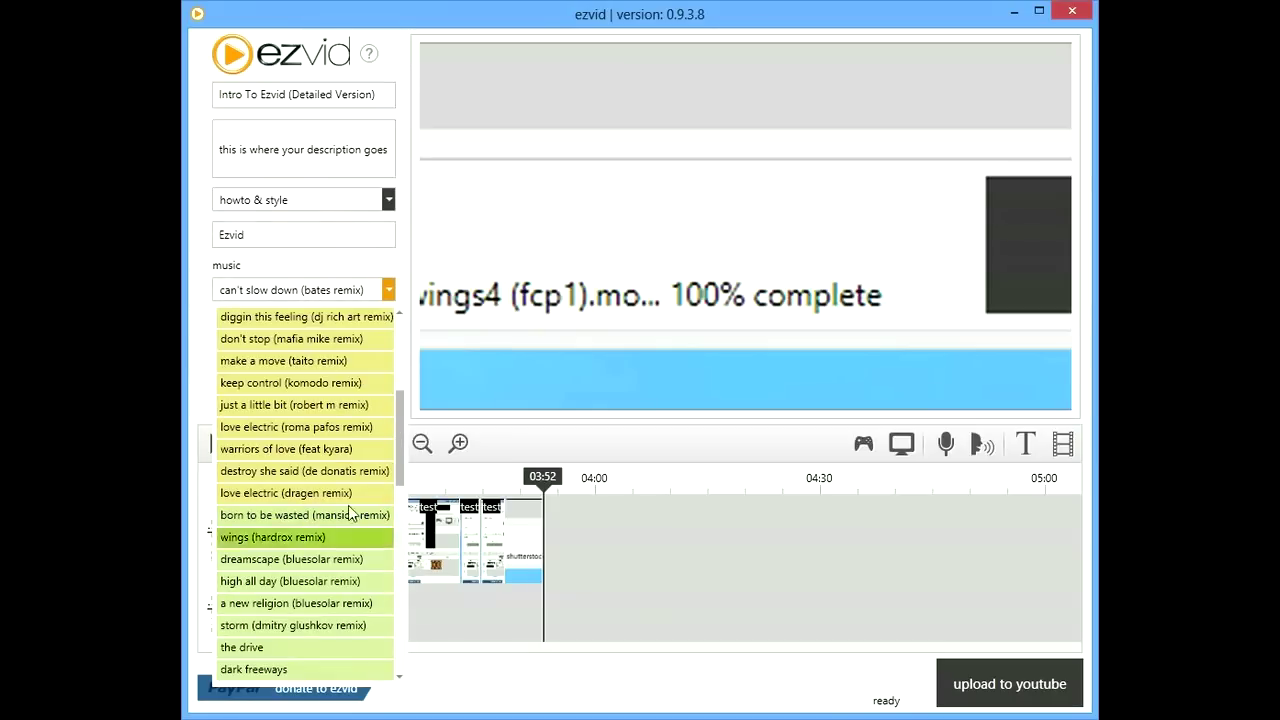
left_click(198, 320)
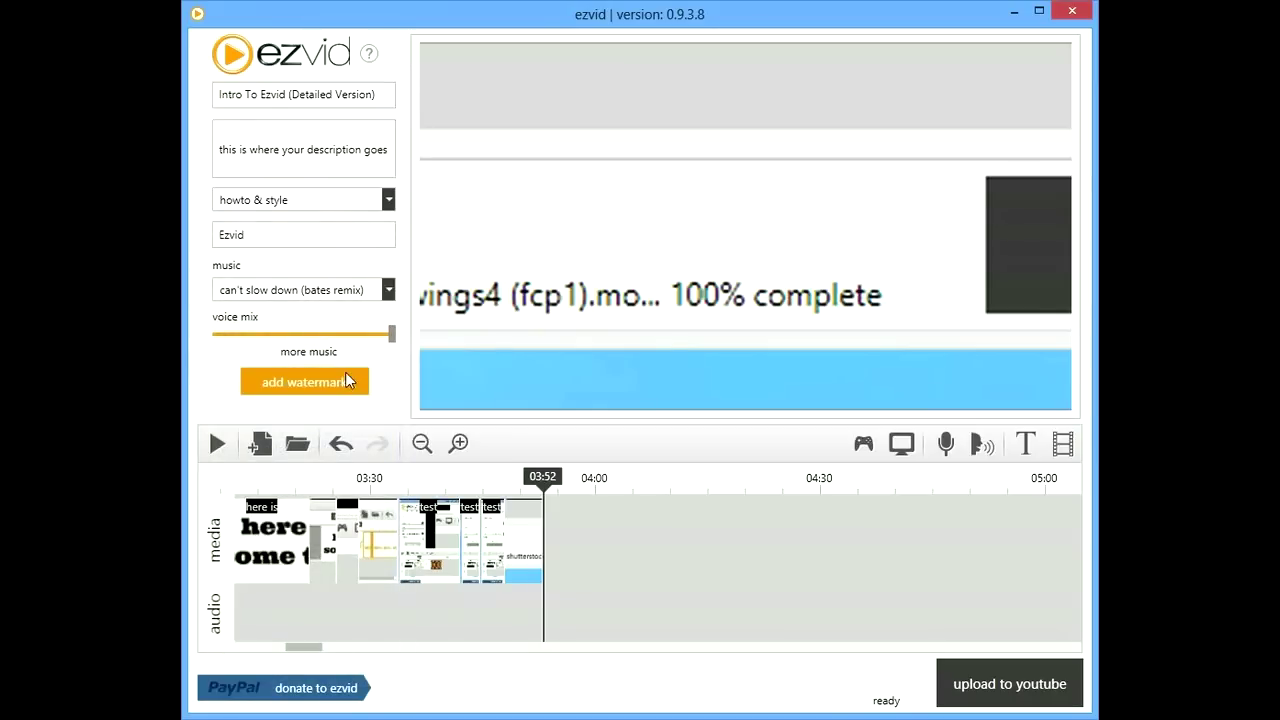
Add the 009 sound cadillac high image from C:\temp as watermark, preview it, then remove it.
left_click(318, 390)
left_click_drag(626, 143, 520, 165)
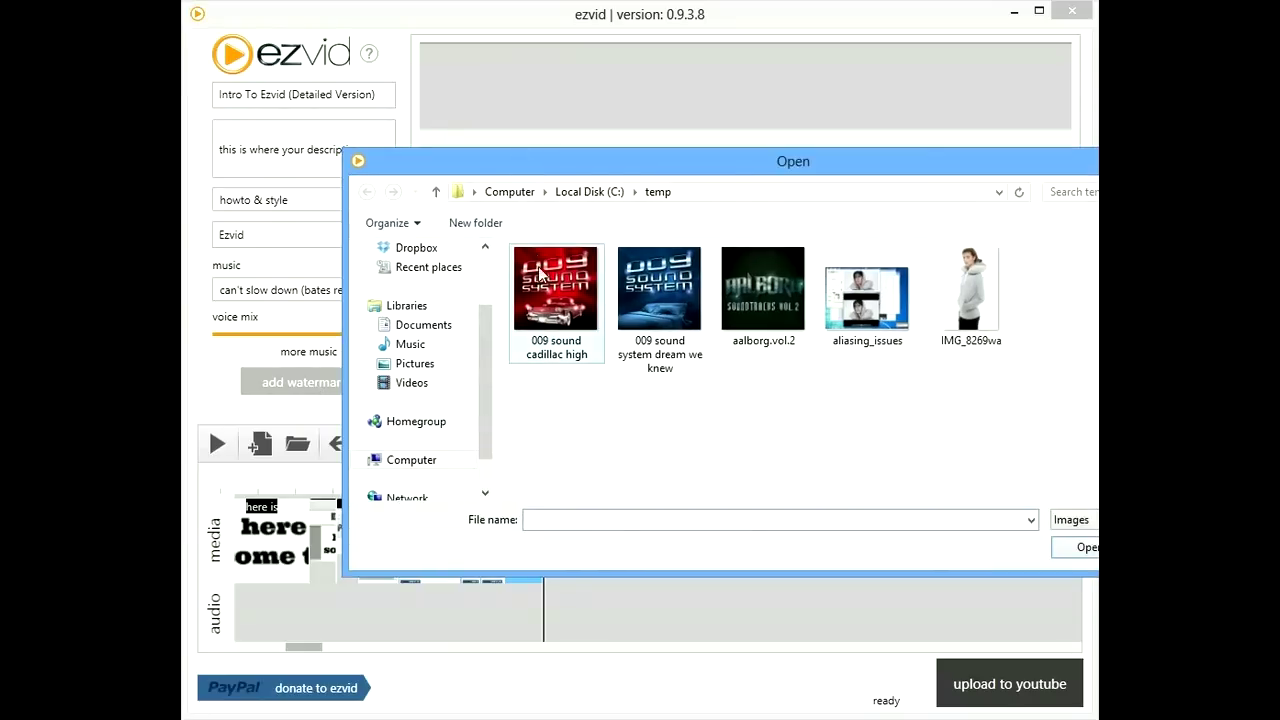
left_click(538, 266)
double_click(538, 266)
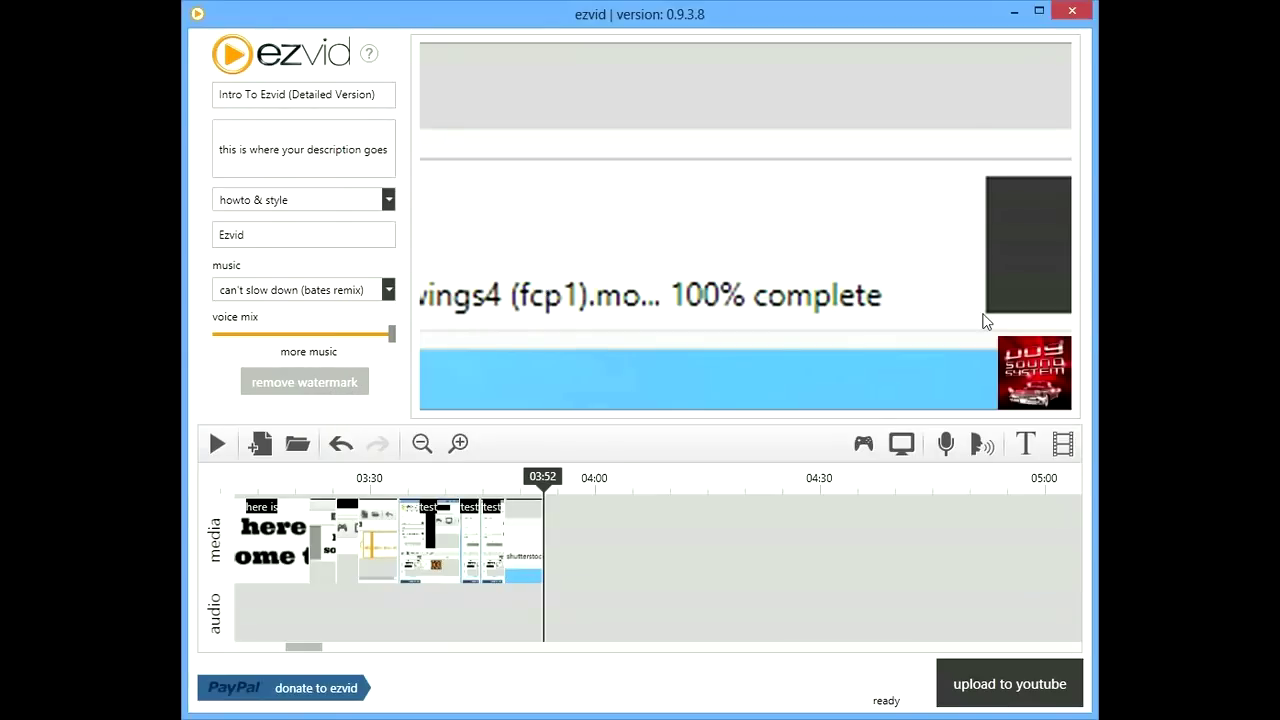
left_click(471, 486)
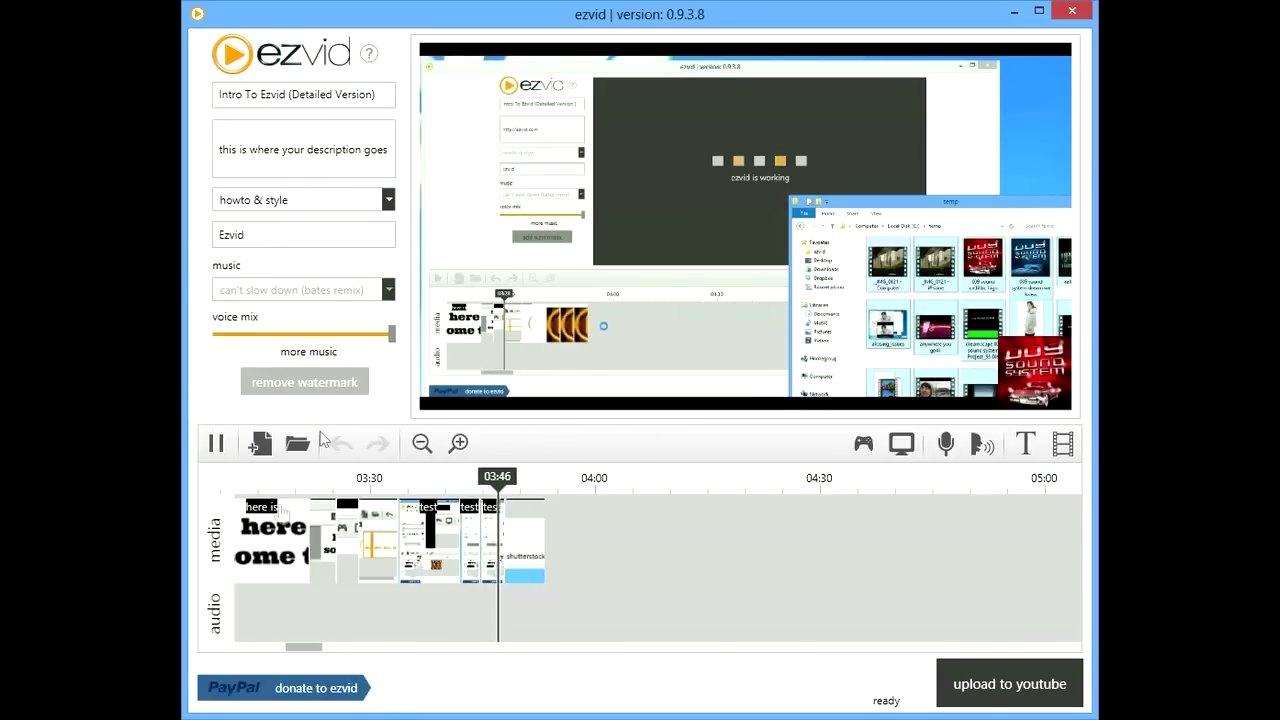
left_click(328, 376)
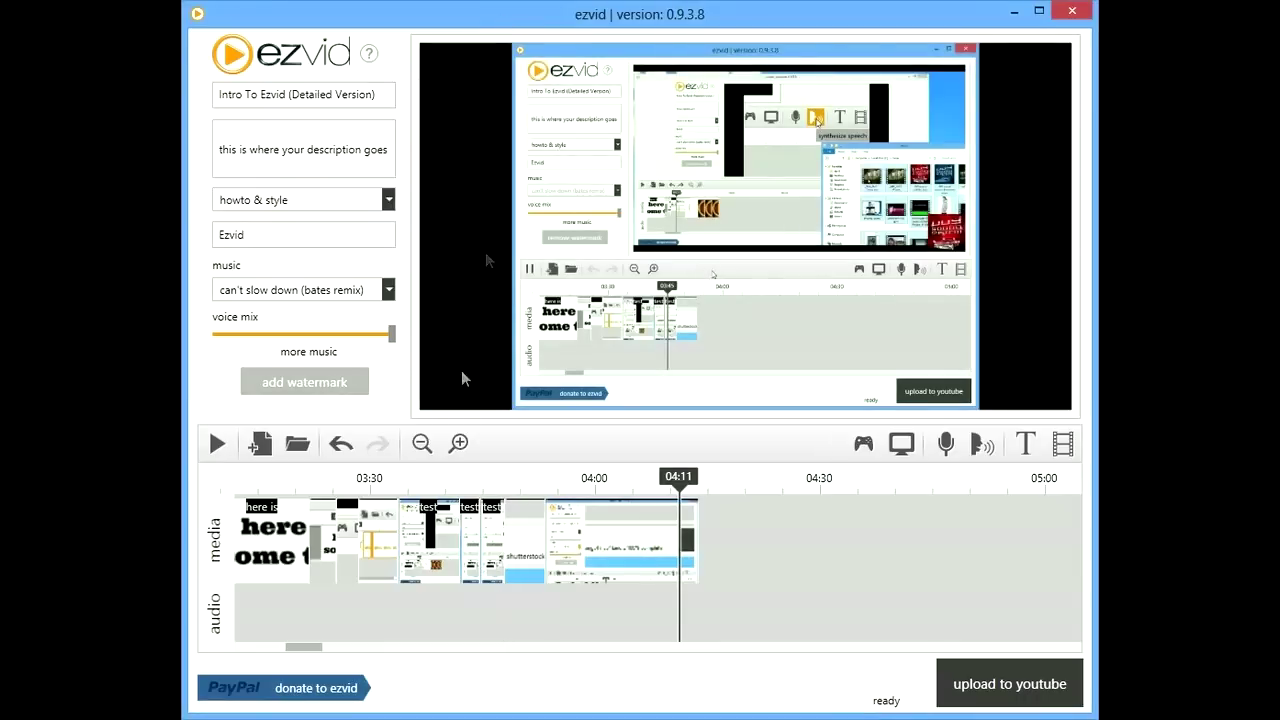
Upload the video to YouTube after accepting the agreement, then play it on its YouTube page.
left_click(1008, 684)
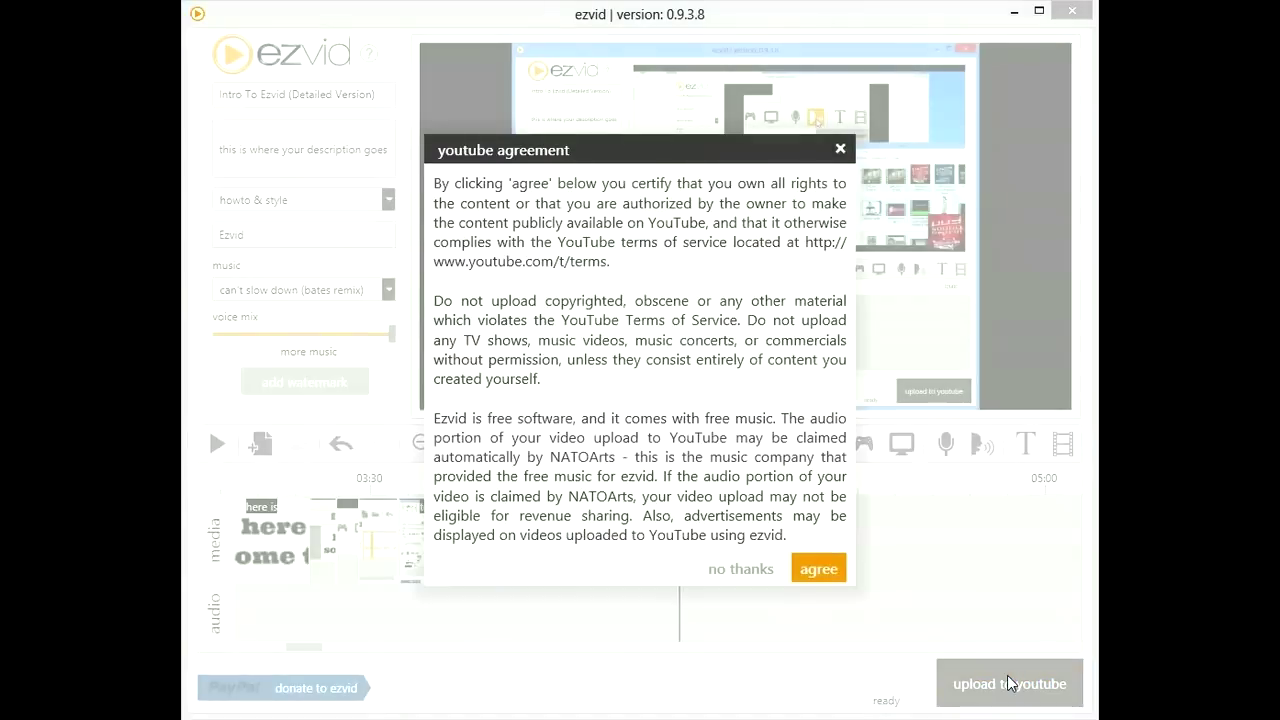
left_click(818, 568)
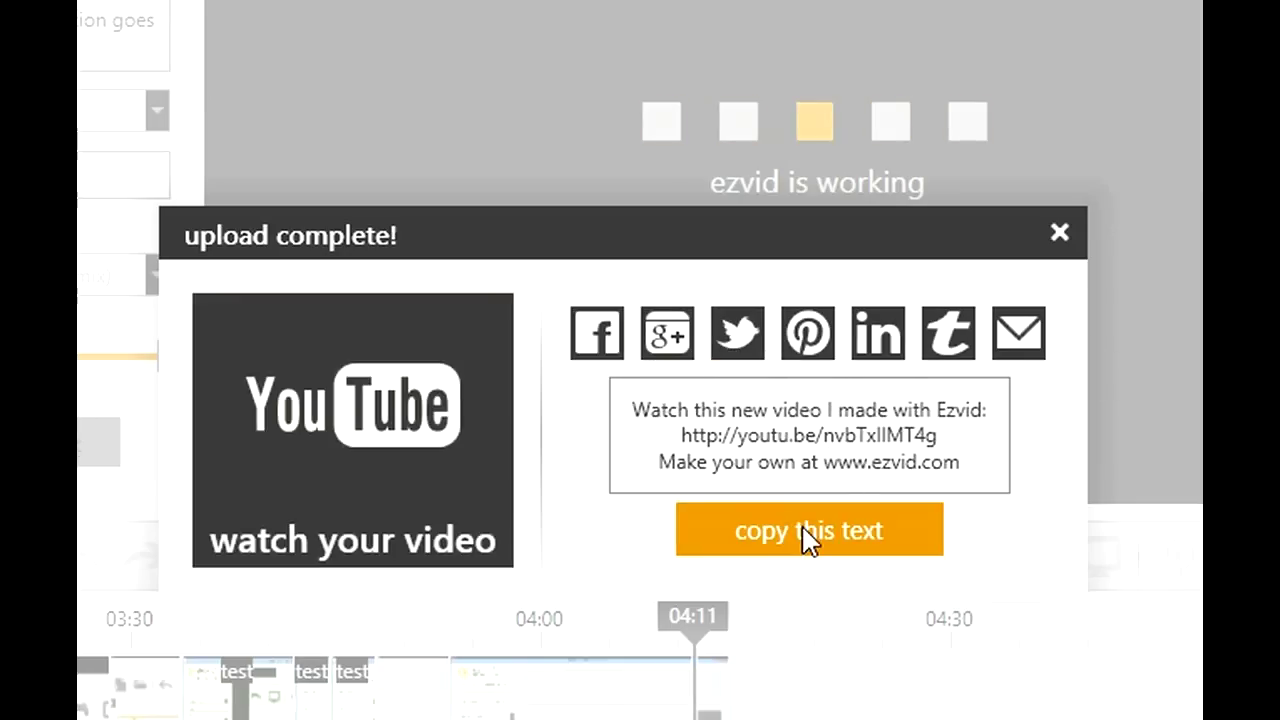
left_click(443, 409)
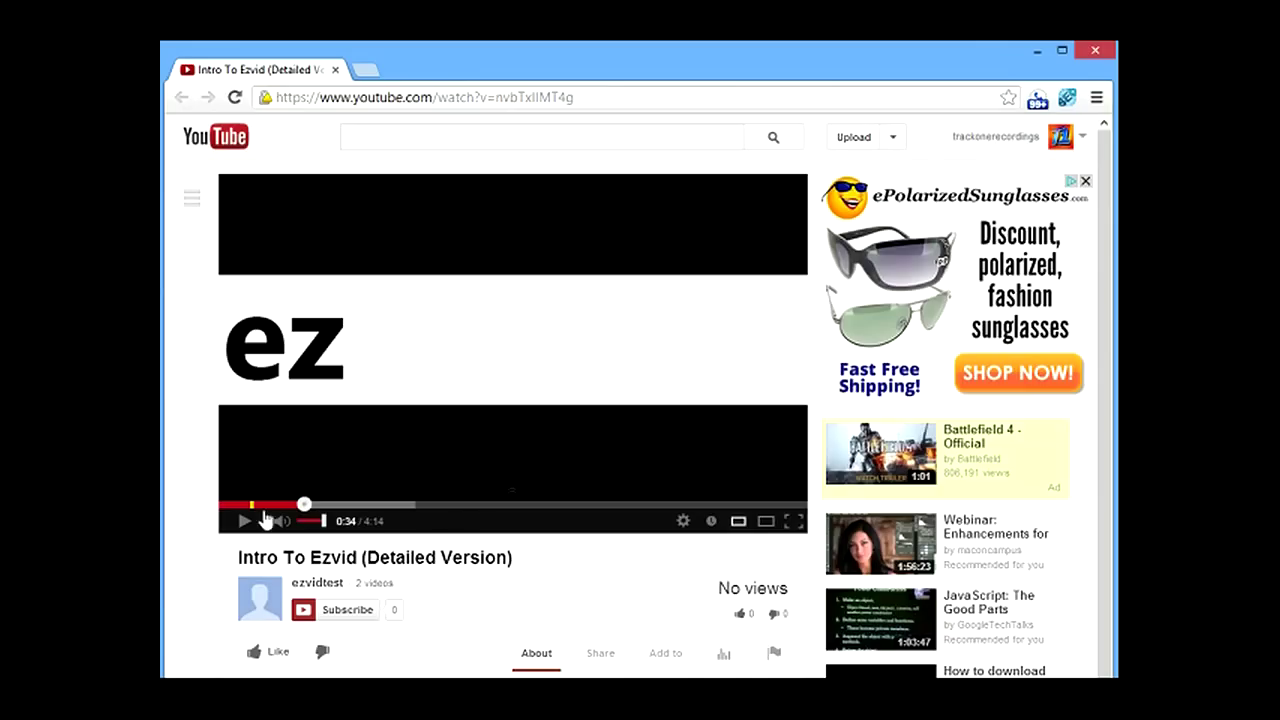
left_click(244, 520)
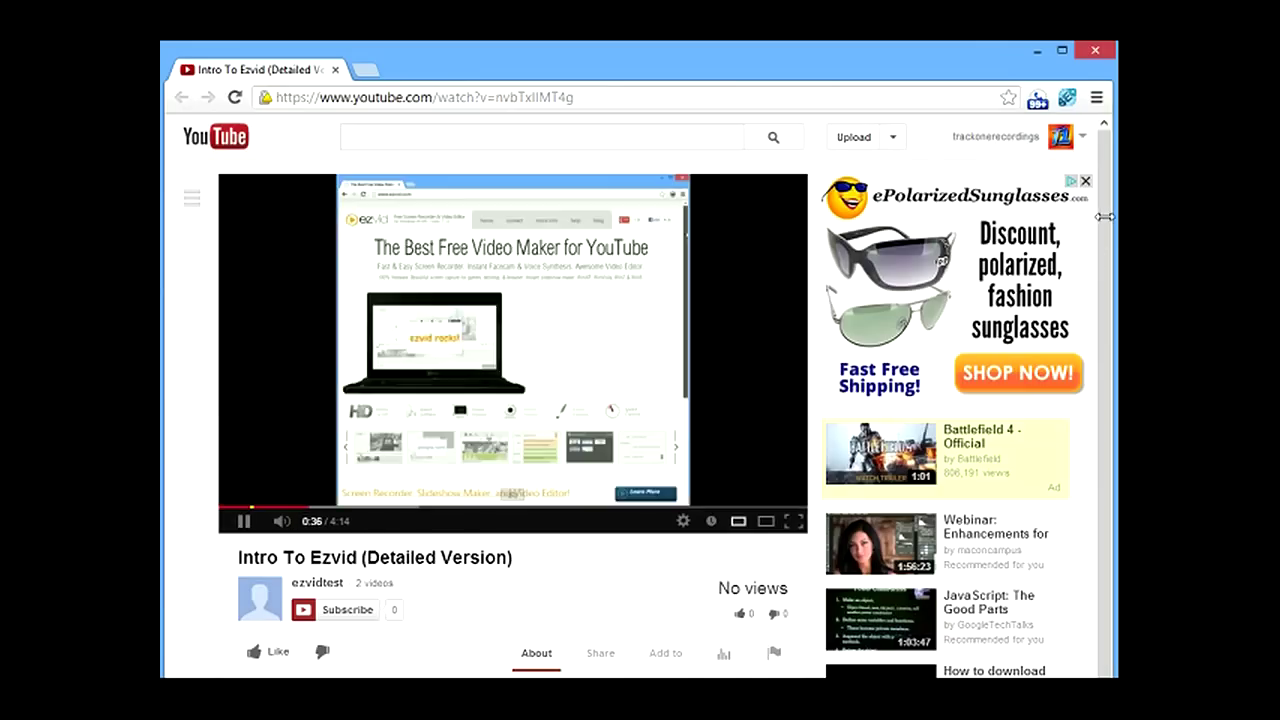
scroll(1100, 220, "down", 1)
scroll(1097, 208, "up", 1)
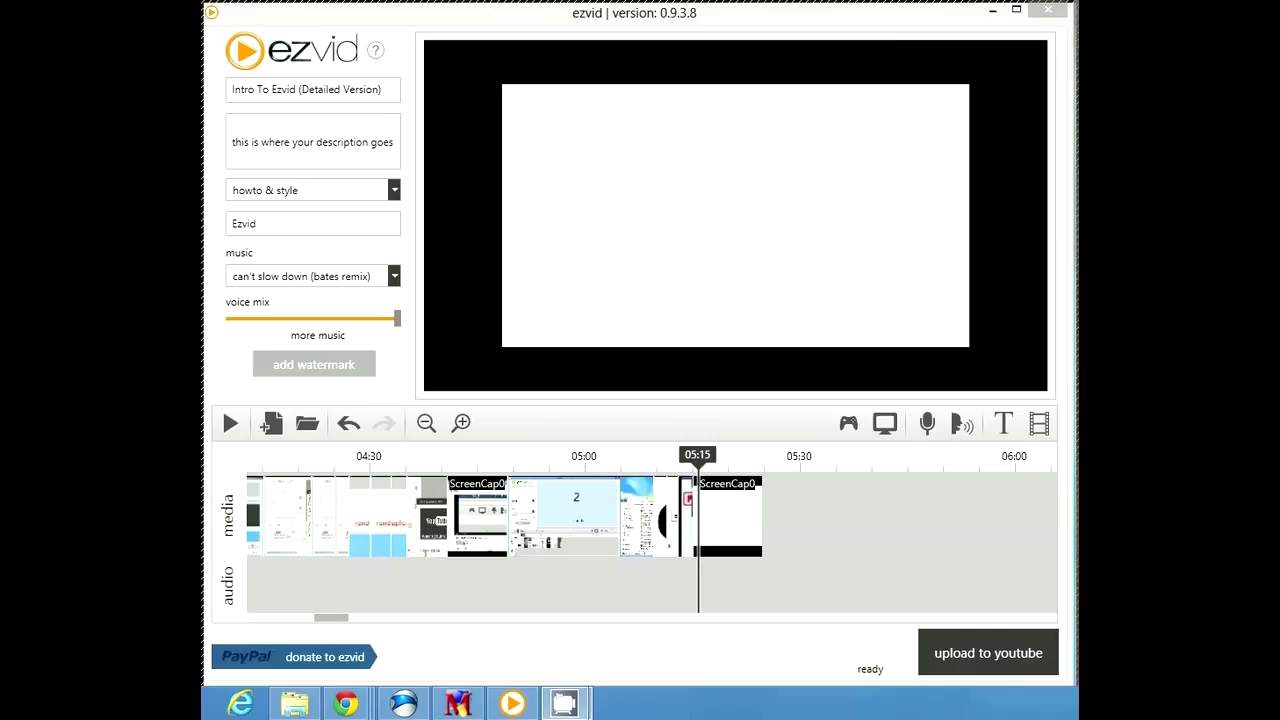
Start an advanced screen capture with Transparent Mode enabled.
left_click(886, 424)
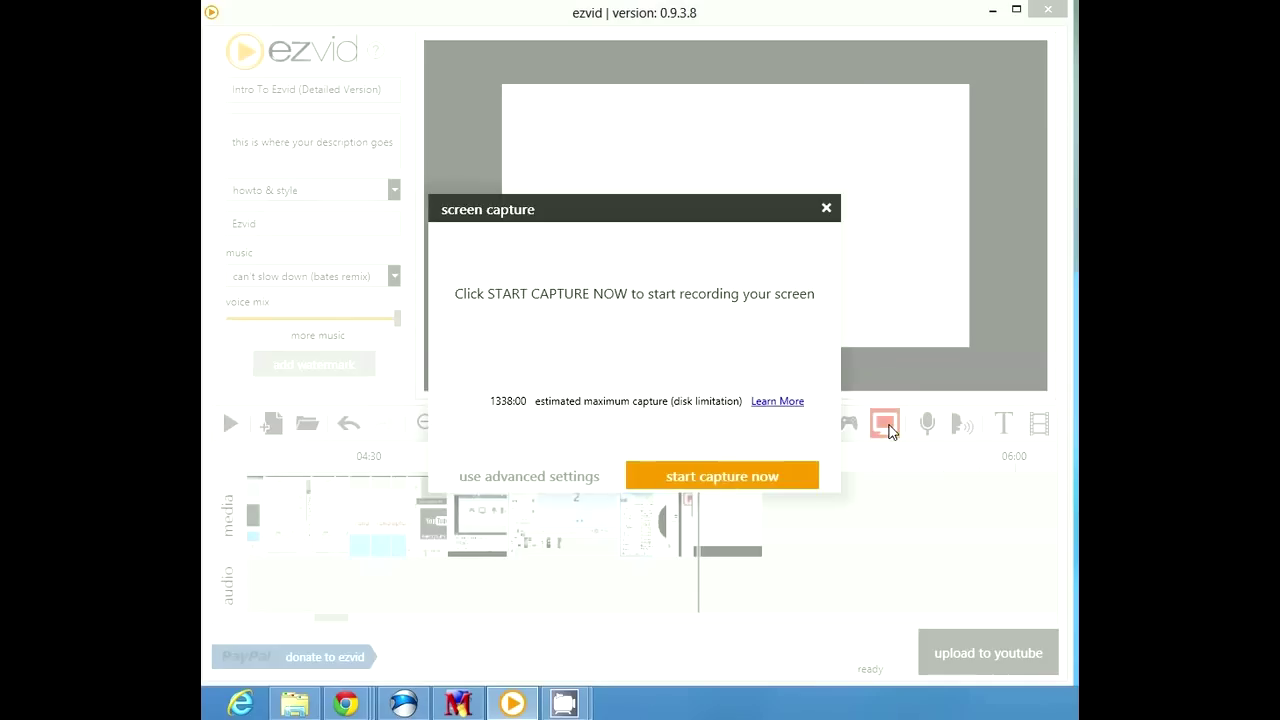
left_click(573, 477)
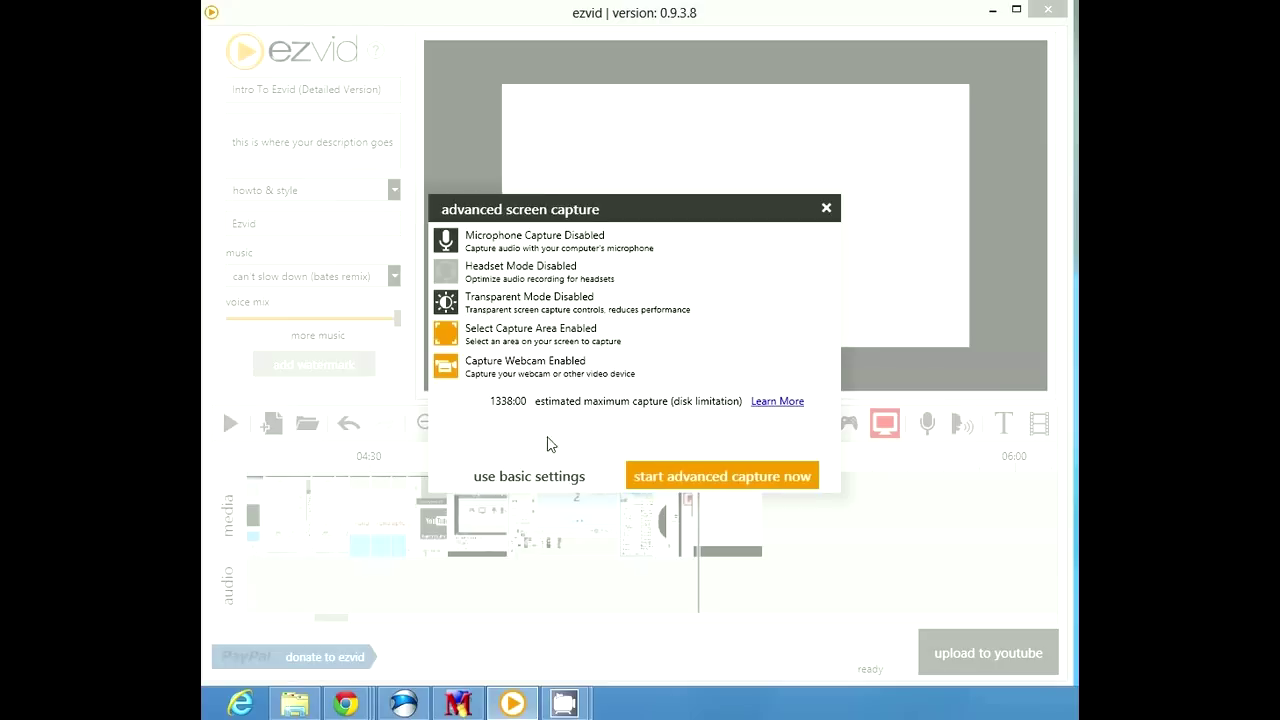
left_click(448, 337)
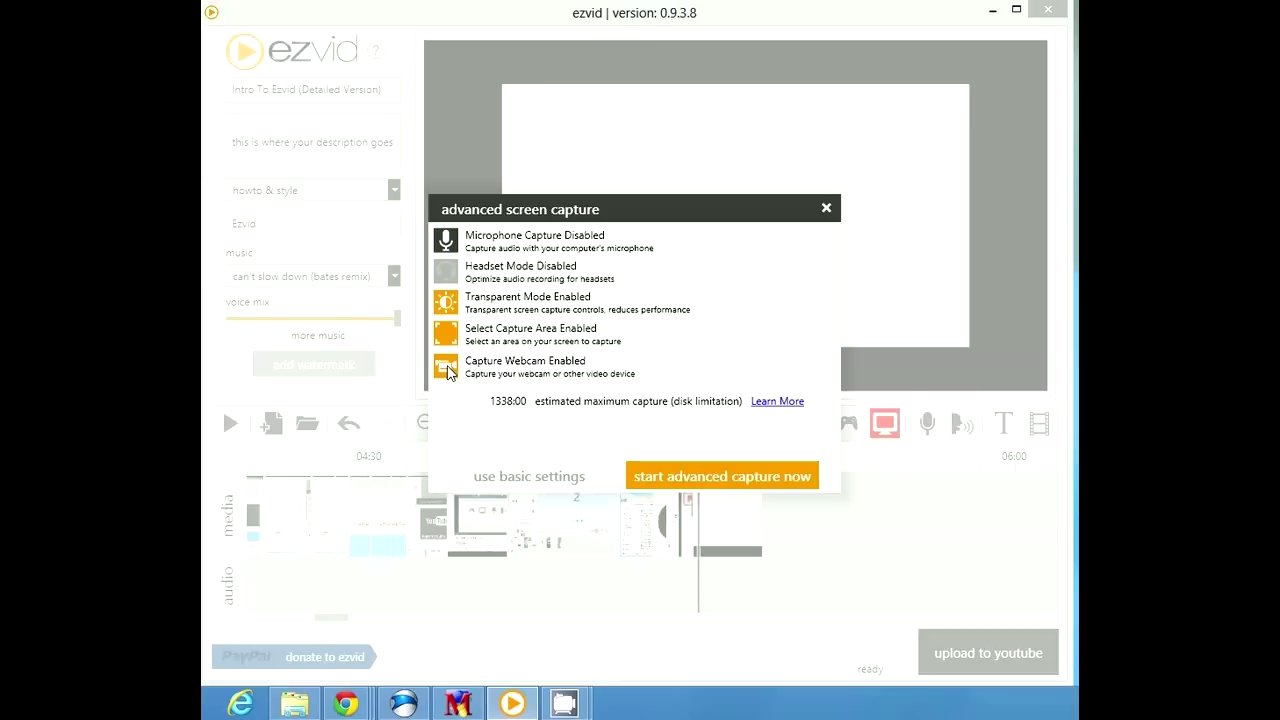
left_click(683, 477)
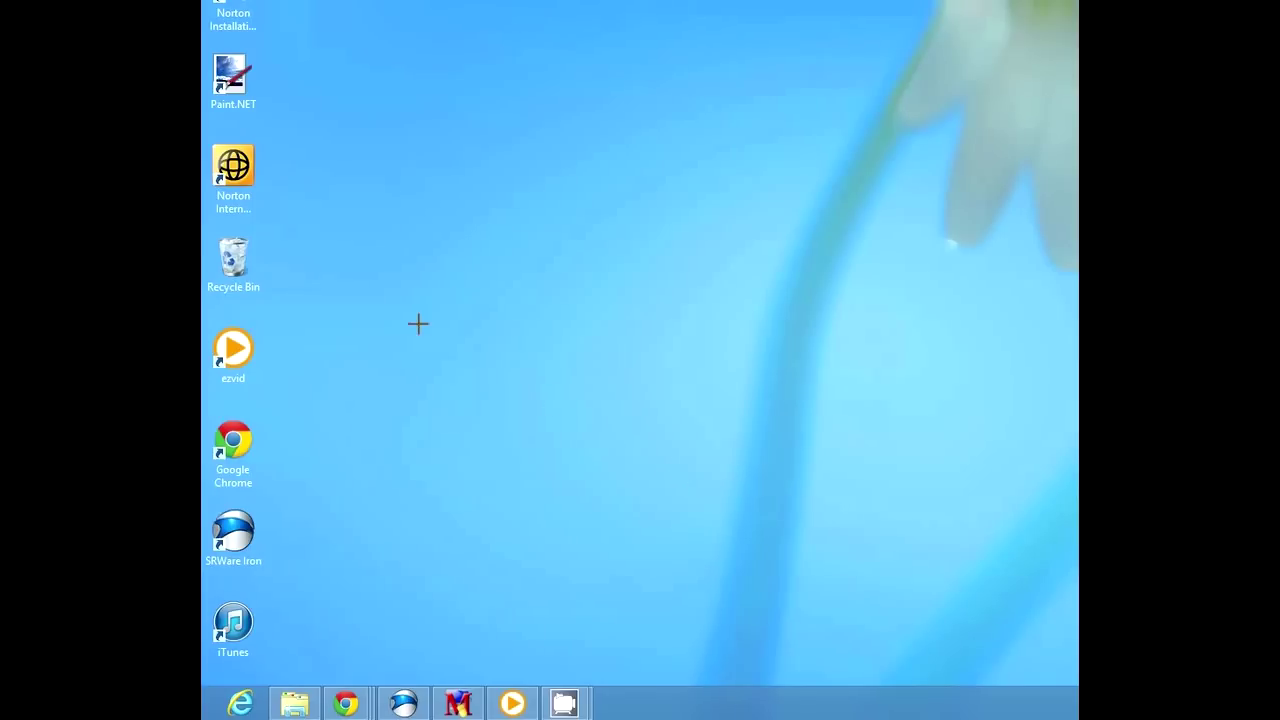
Record a dragged desktop region with the webcam, then stop so the capture is imported.
left_click_drag(210, 13, 1077, 714)
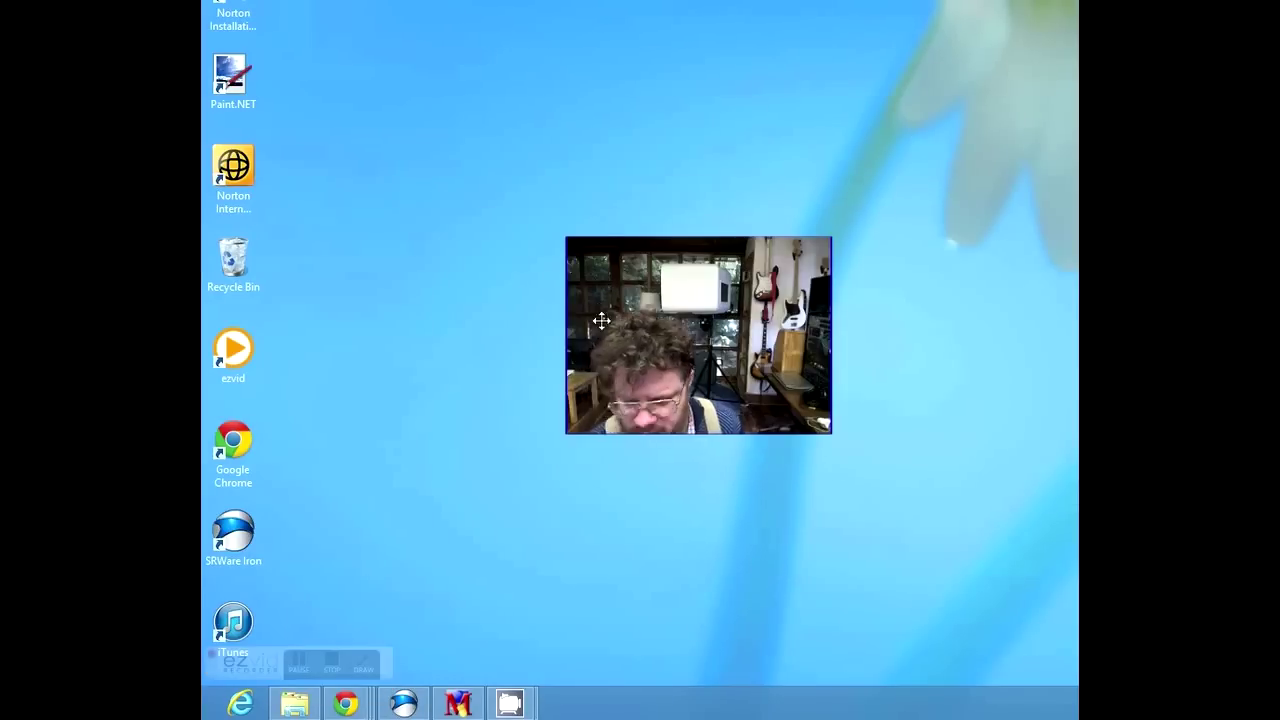
left_click(331, 664)
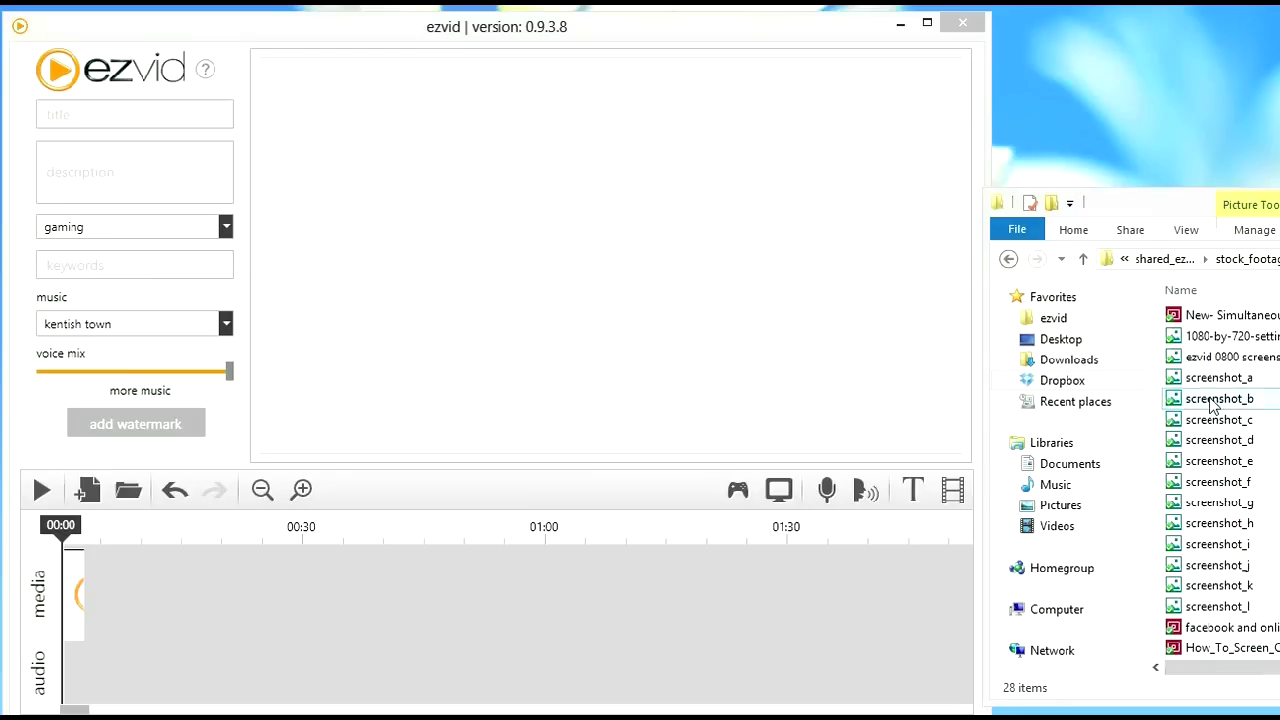
Drag screenshot_a through screenshot_l from Explorer onto the timeline and play from the start.
left_click(1218, 378)
left_click(1210, 606, "shift")
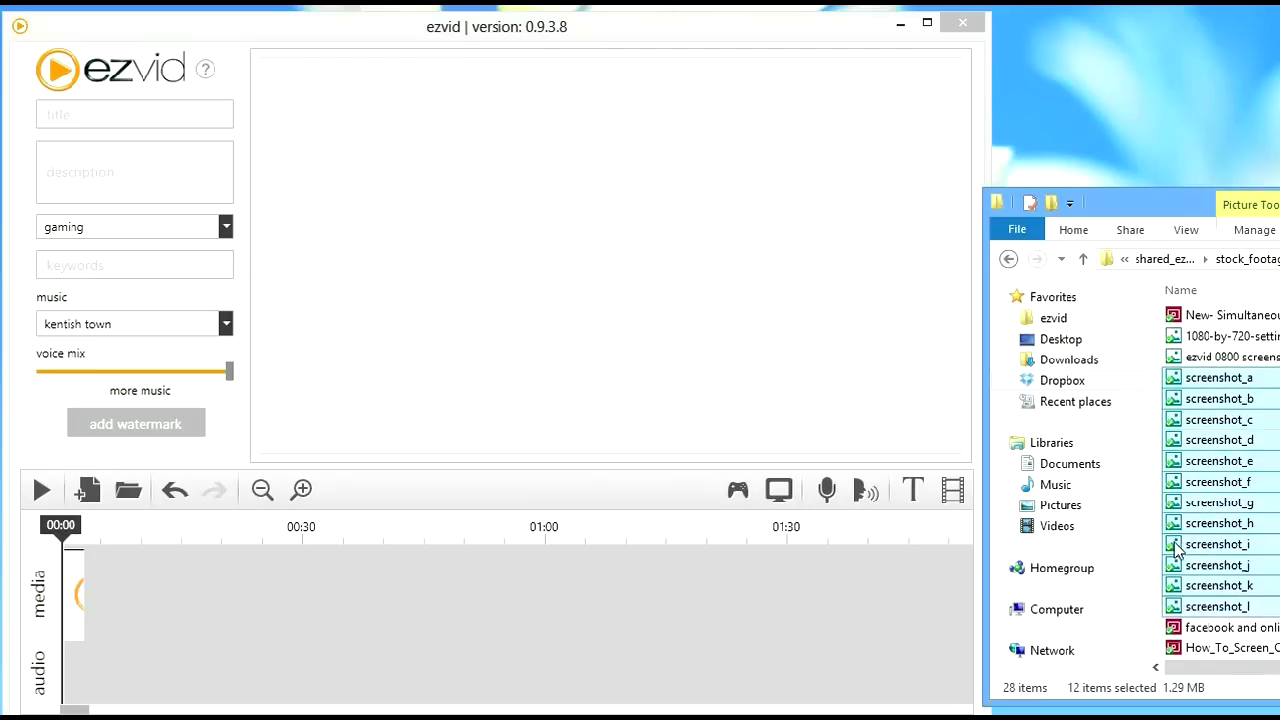
left_click_drag(296, 571, 296, 601)
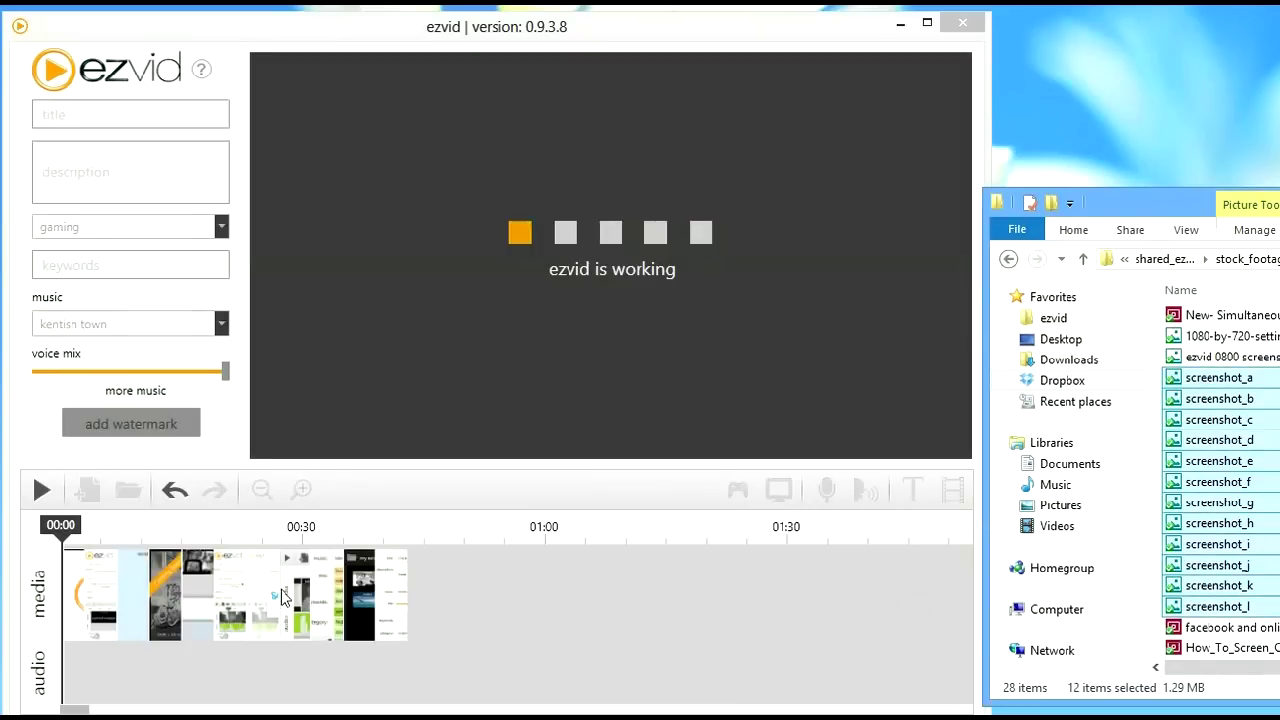
left_click(82, 530)
key("space")
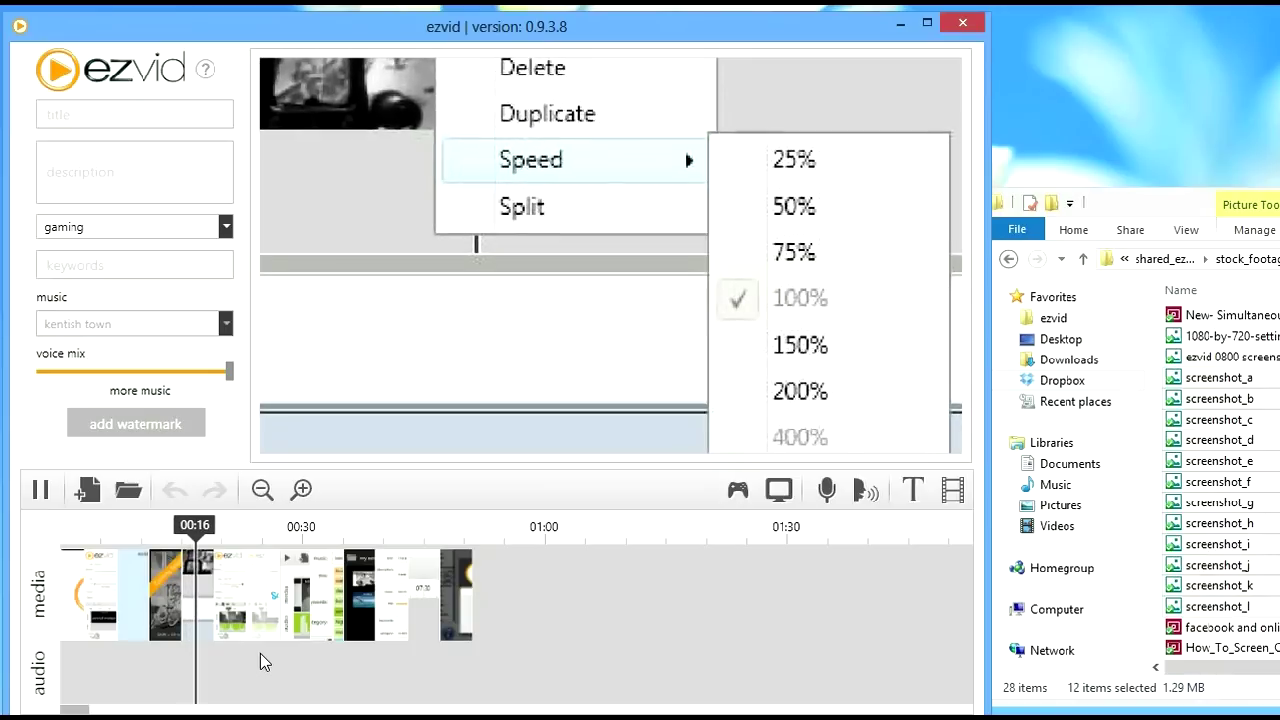
Disable Pan and Zoom on the image clip at 00:17 and replay from 00:15.
right_click(200, 585)
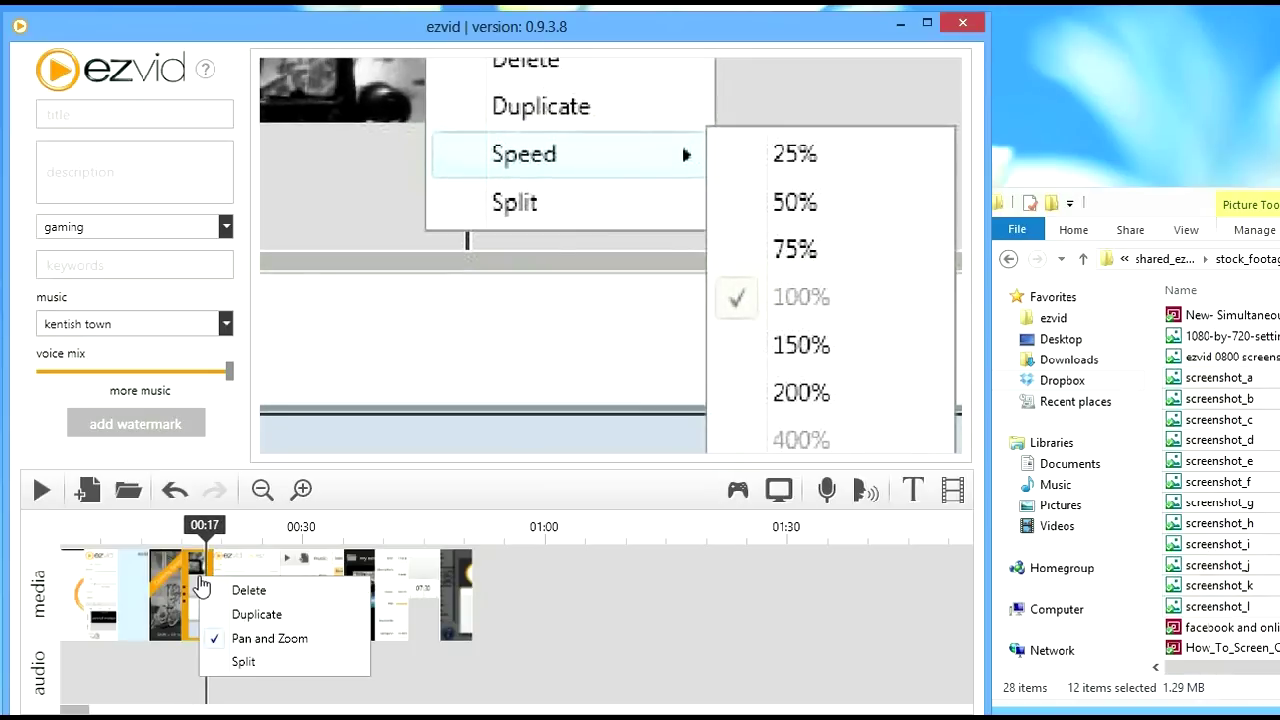
left_click(269, 638)
left_click_drag(206, 530, 182, 530)
key("space")
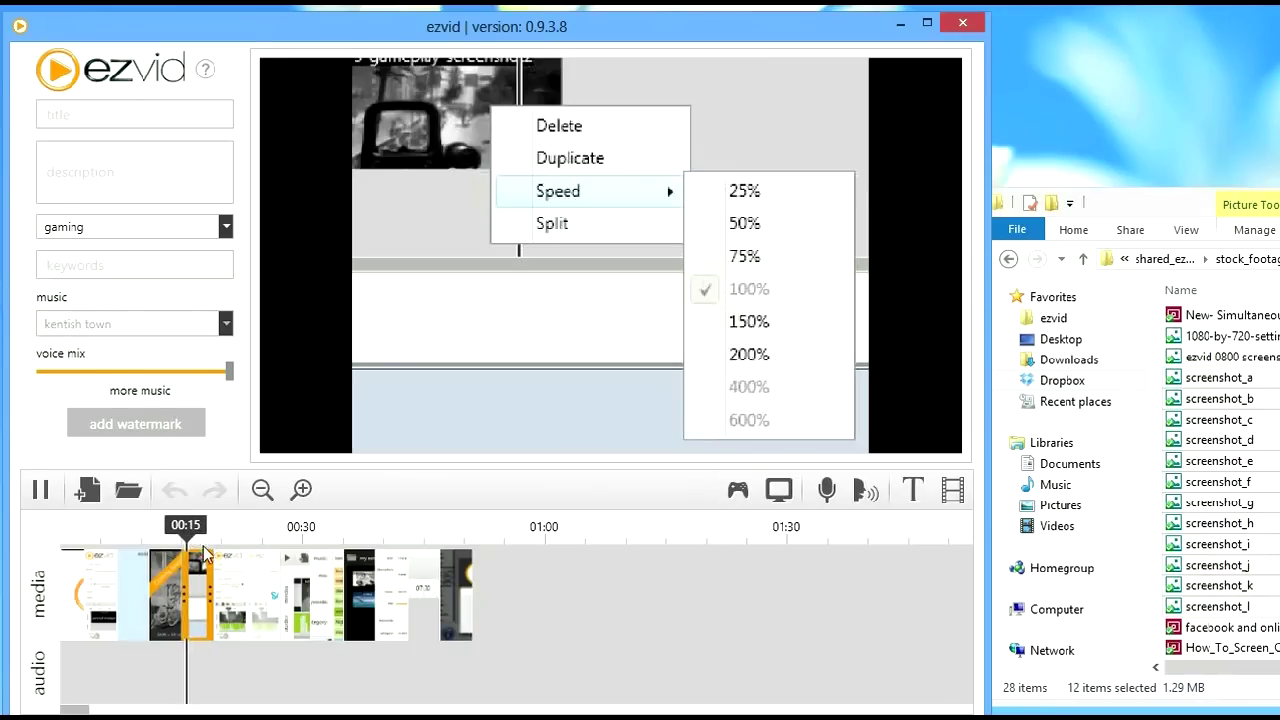